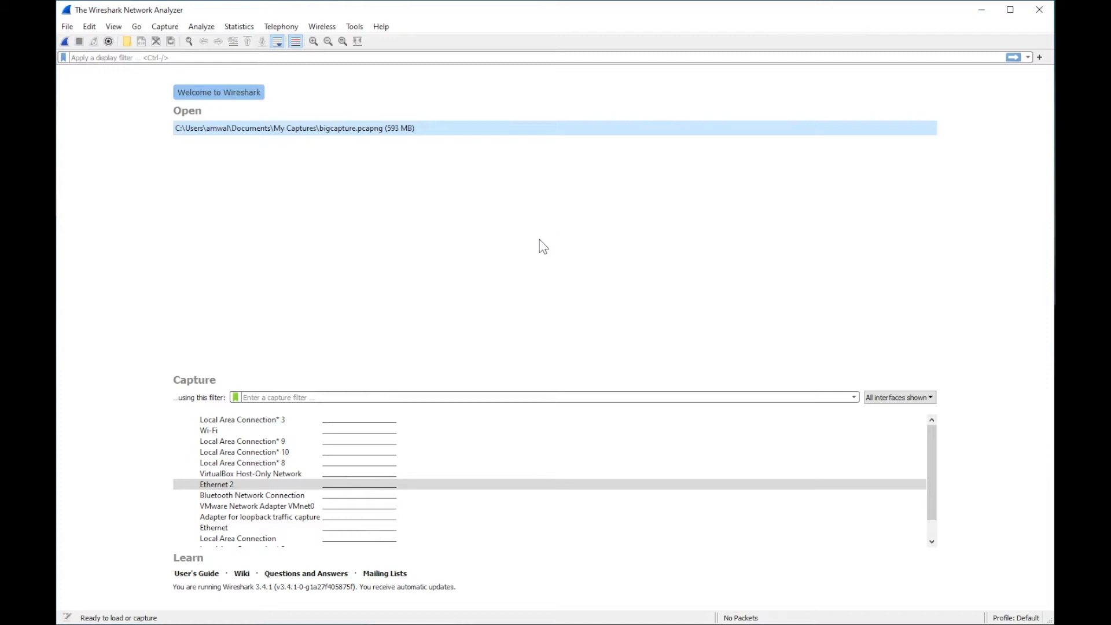
Open the recent capture file bigcapture.pcapng and look through its packet list from the first packet to the last.
{"action": "double_click", "coordinate": [350, 131]}
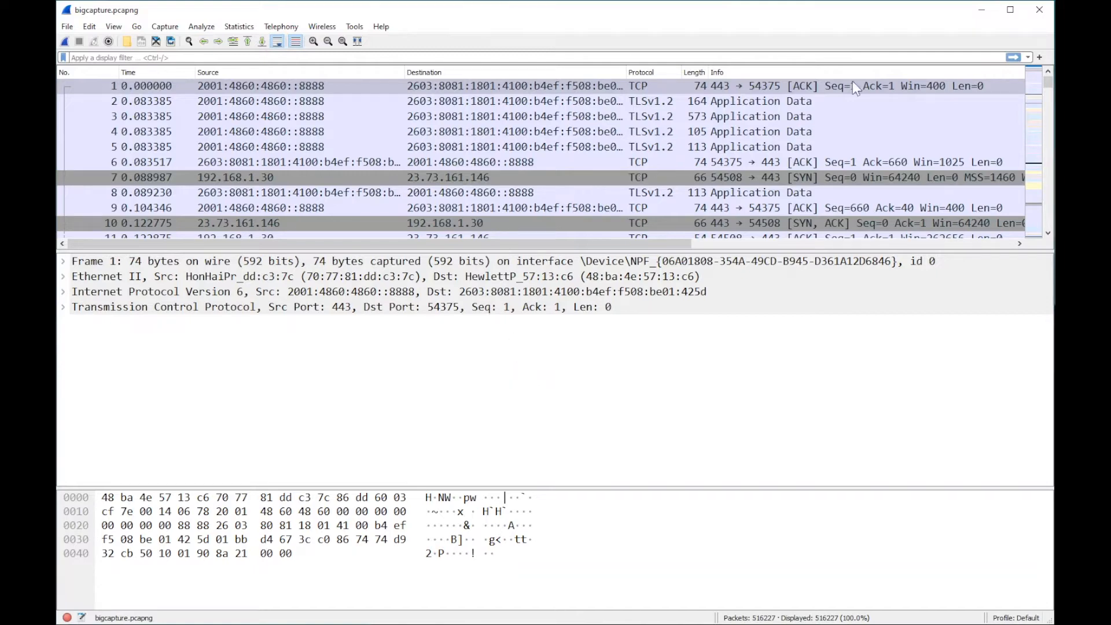
{"action": "left_click_drag", "start_coordinate": [1049, 84], "coordinate": [1048, 229]}
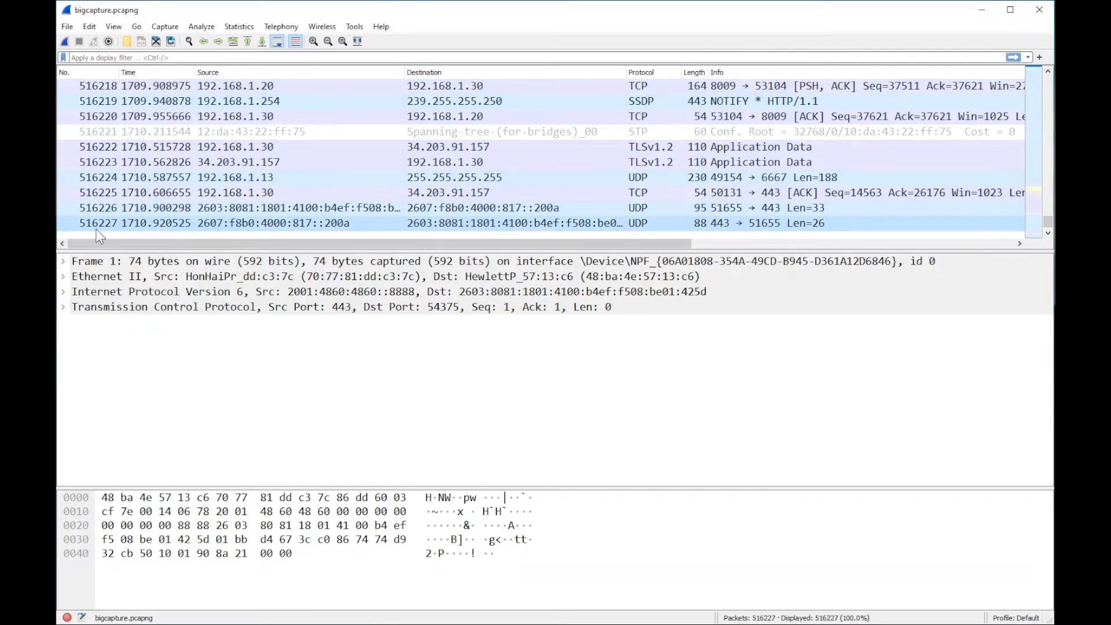
{"action": "left_click_drag", "start_coordinate": [1047, 221], "coordinate": [1048, 81]}
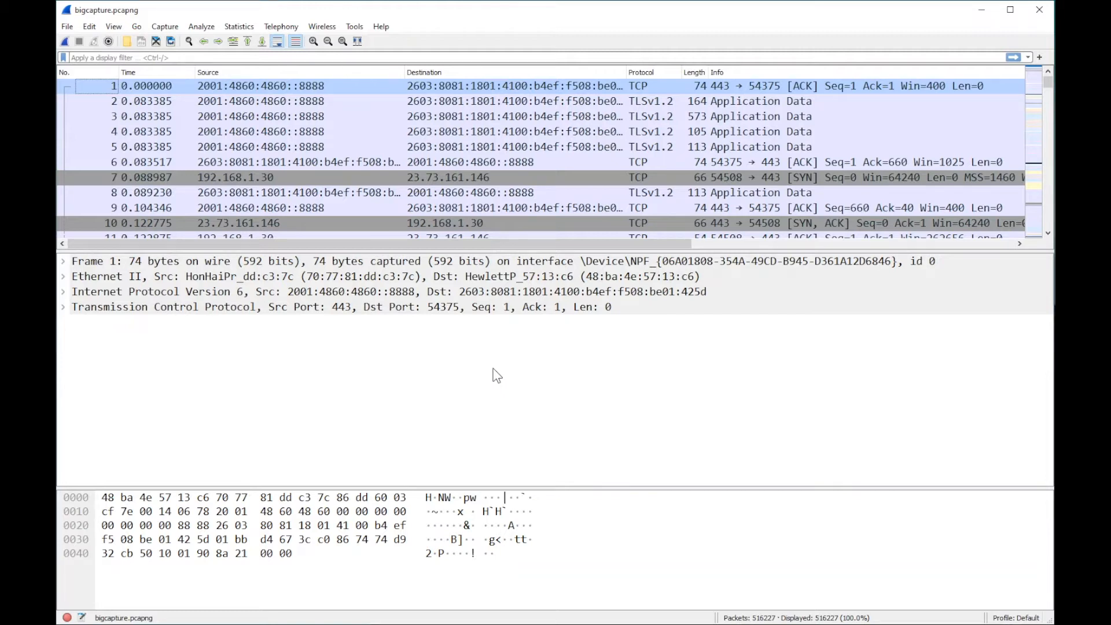
Switch from the Default profile to Better Default and back, twice, to compare how long the capture takes to reload.
{"action": "left_click", "coordinate": [1020, 617]}
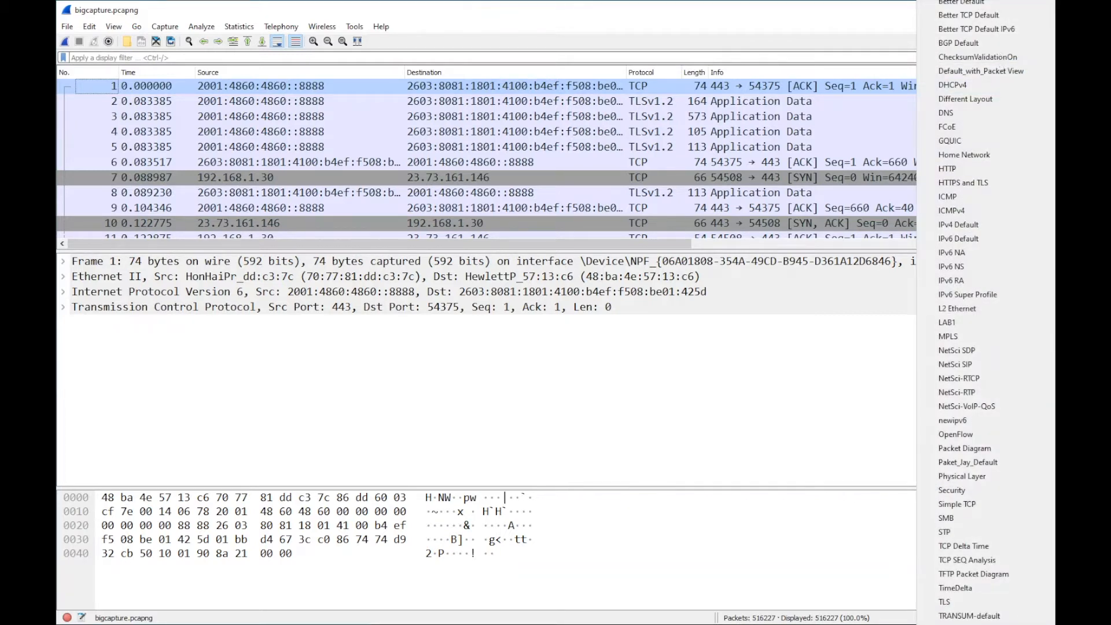
{"action": "left_click", "coordinate": [961, 3]}
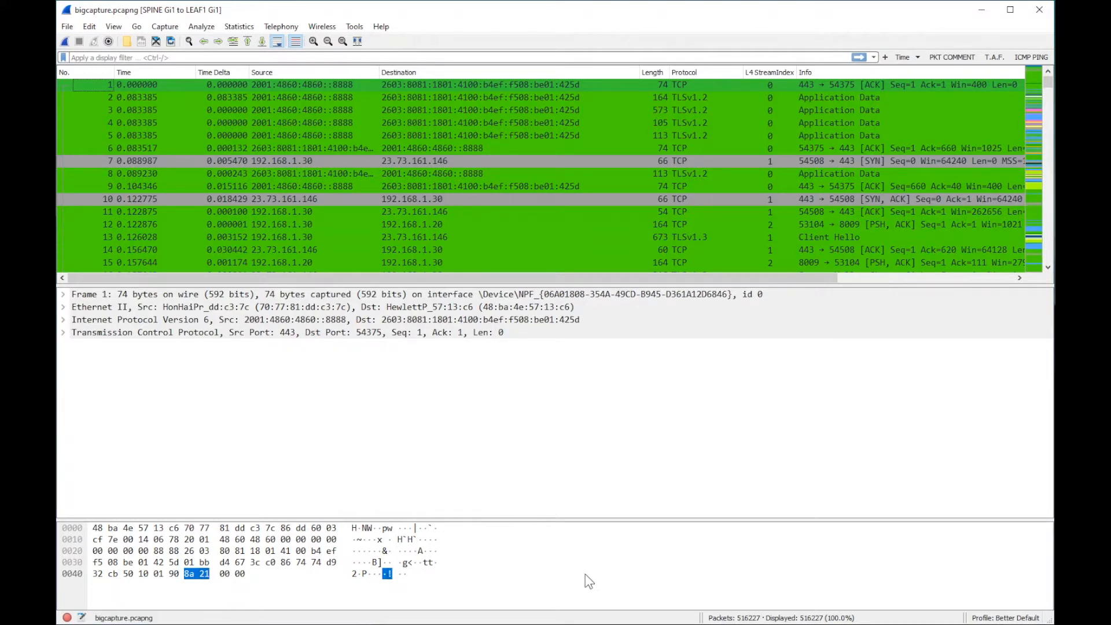
{"action": "left_click", "coordinate": [1011, 618]}
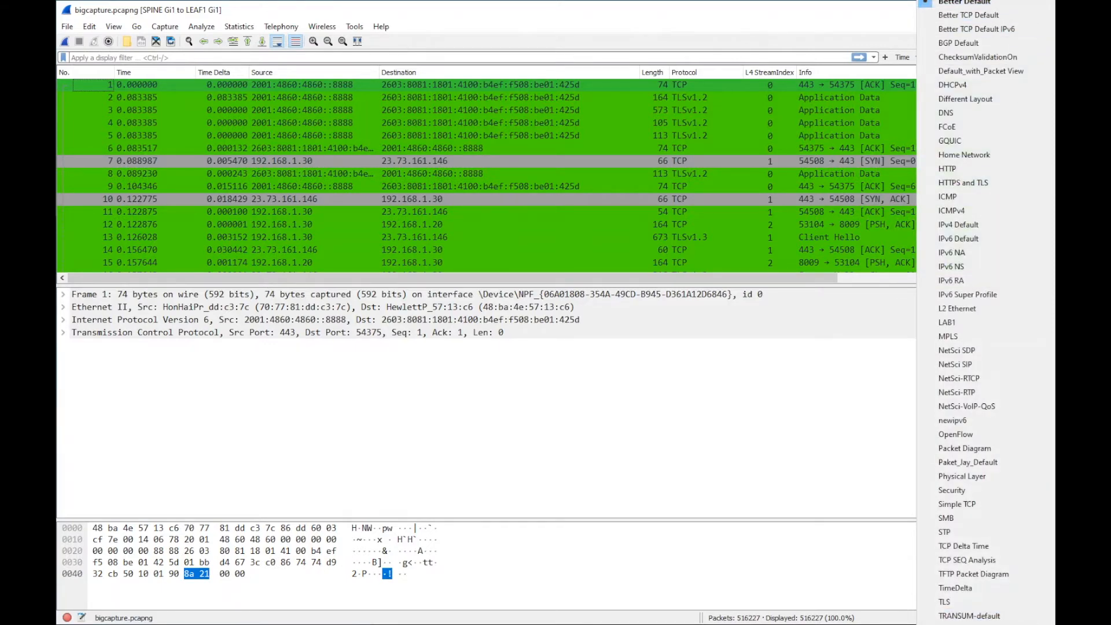
{"action": "left_click", "coordinate": [952, 0]}
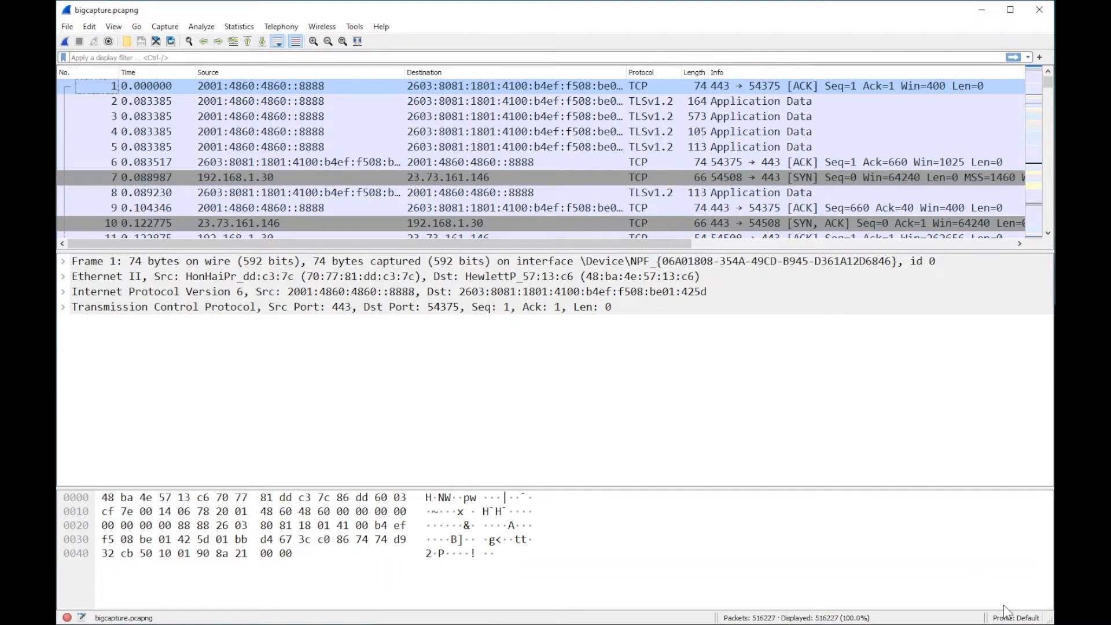
{"action": "left_click", "coordinate": [1017, 618]}
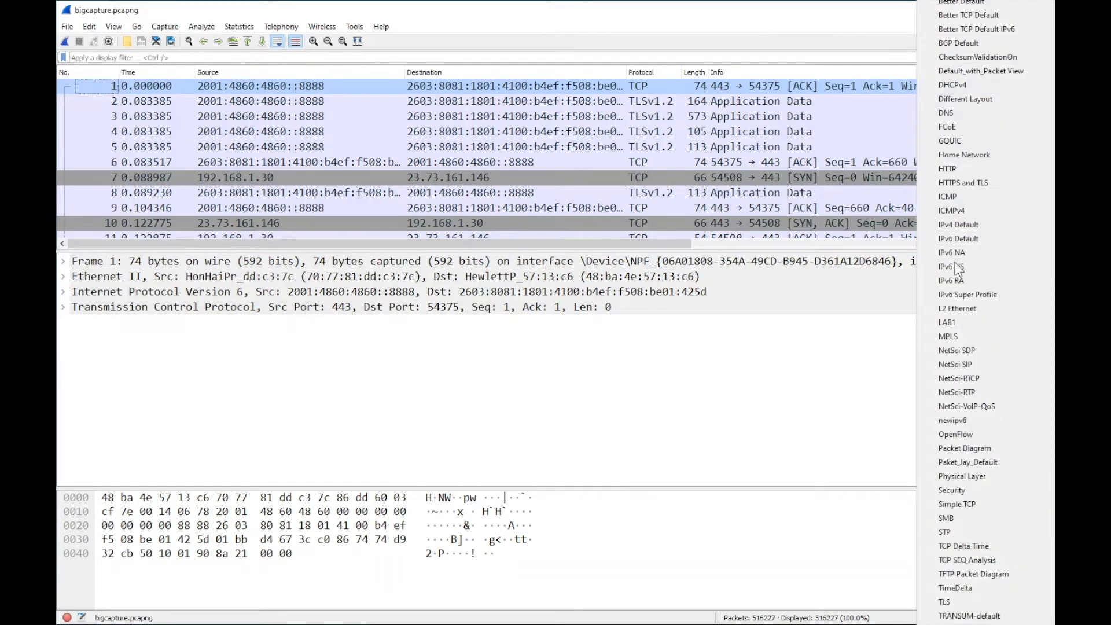
{"action": "left_click", "coordinate": [954, 4]}
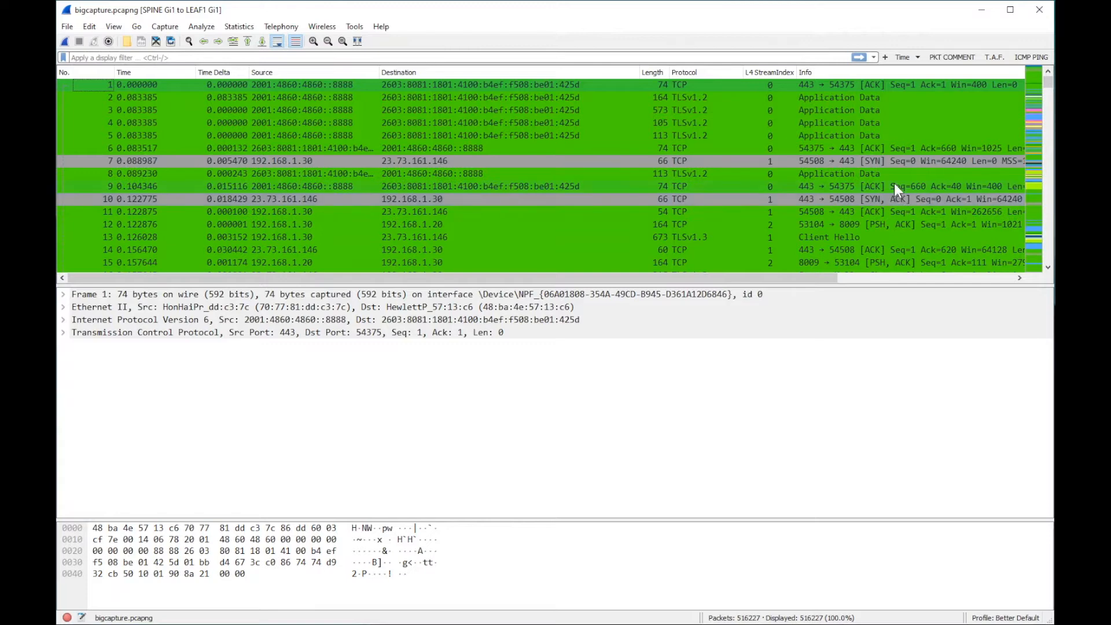
{"action": "left_click", "coordinate": [1001, 617]}
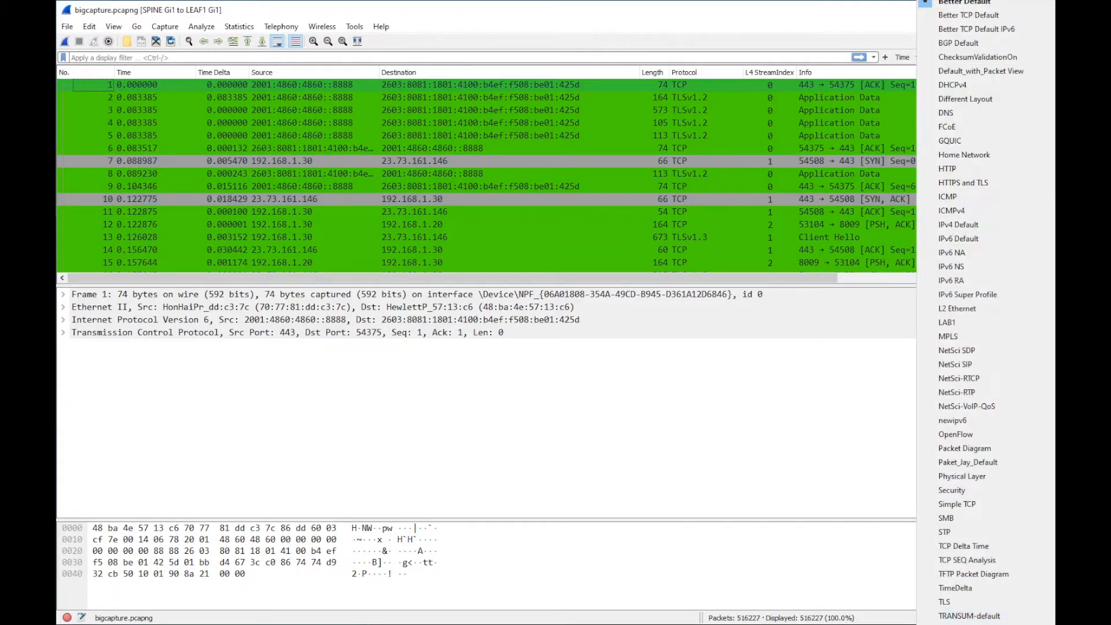
{"action": "left_click", "coordinate": [951, 0]}
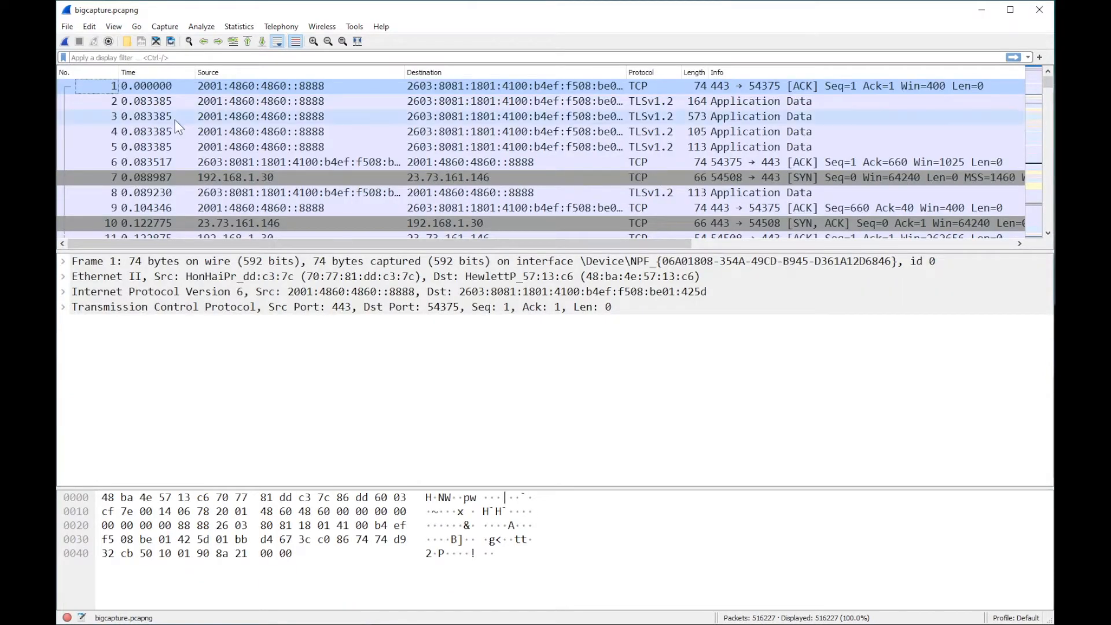
Examine the list of enabled protocols for the Default profile and close it without changes.
{"action": "left_click", "coordinate": [203, 27]}
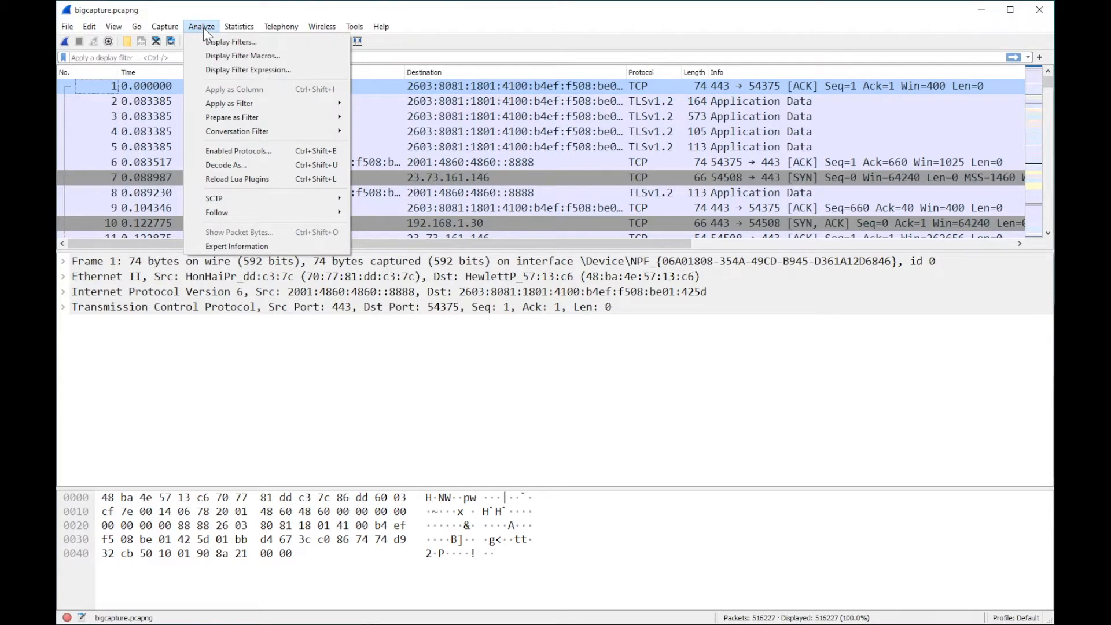
{"action": "left_click", "coordinate": [240, 152]}
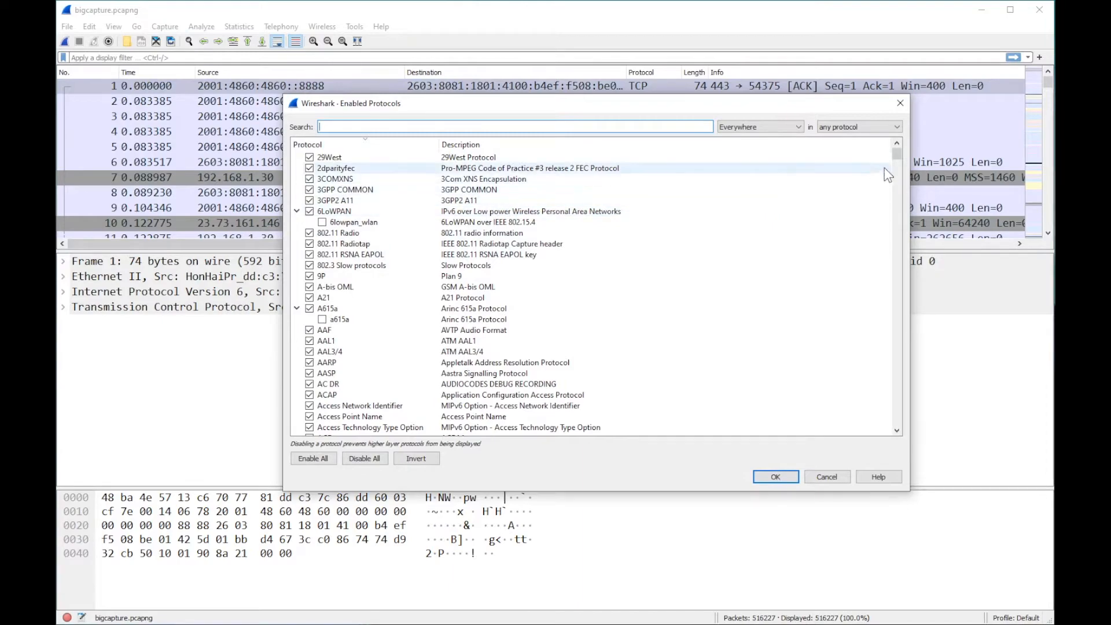
{"action": "mouse_move", "coordinate": [897, 159]}
{"action": "left_mouse_down"}
{"action": "mouse_move", "coordinate": [876, 334]}
{"action": "mouse_move", "coordinate": [888, 424]}
{"action": "mouse_move", "coordinate": [884, 147]}
{"action": "left_mouse_up"}
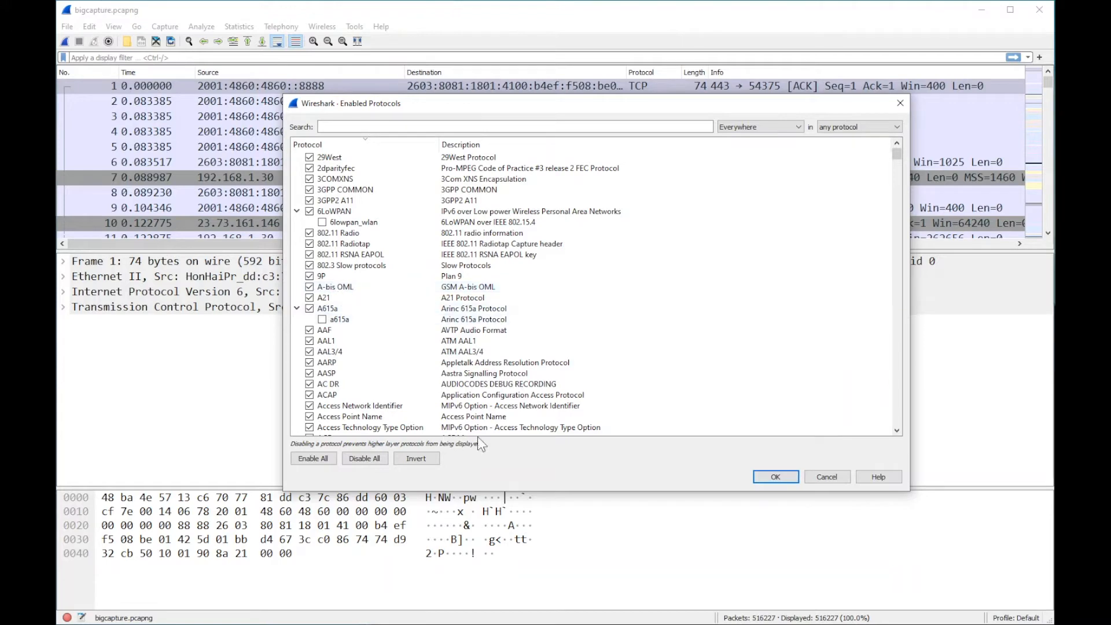
{"action": "left_click", "coordinate": [826, 476]}
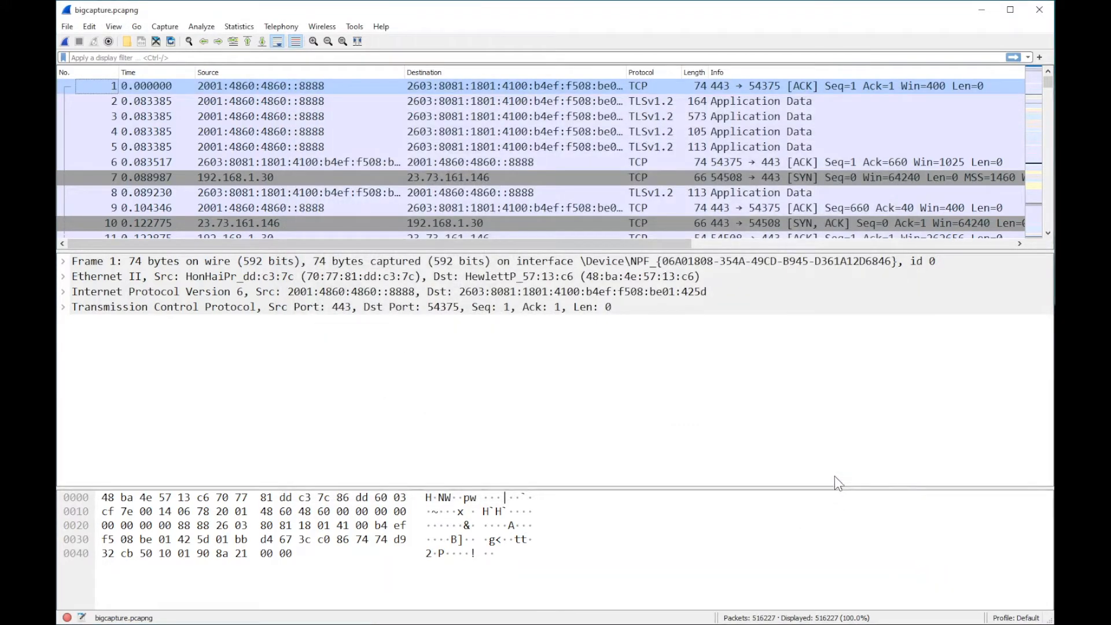
Create a new configuration profile named No Dissectors and activate it.
{"action": "right_click", "coordinate": [1008, 619]}
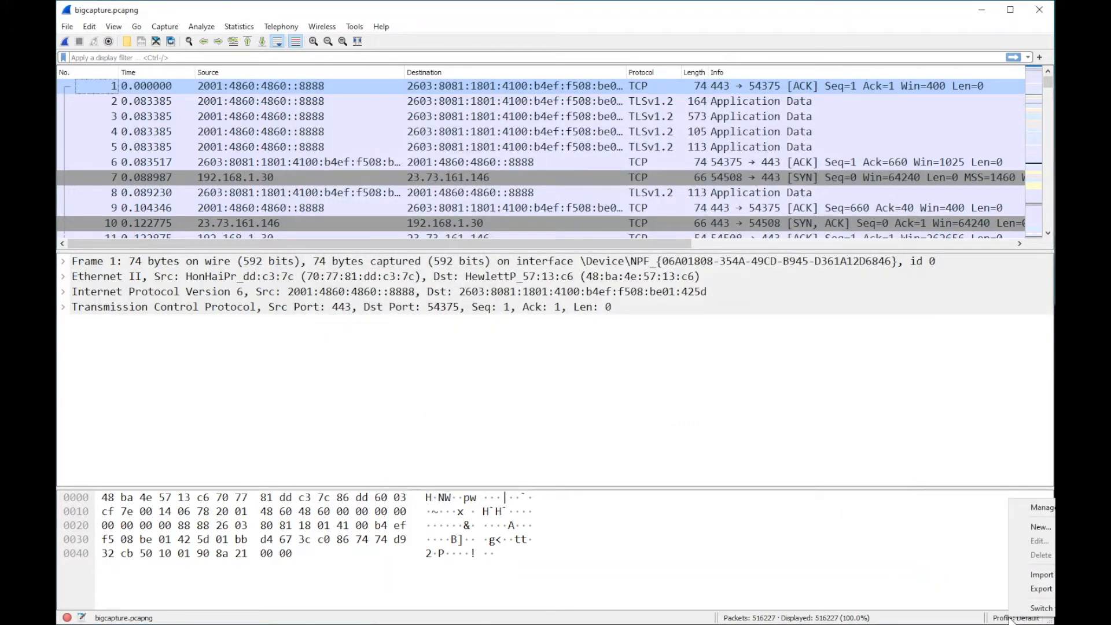
{"action": "left_click", "coordinate": [1041, 527]}
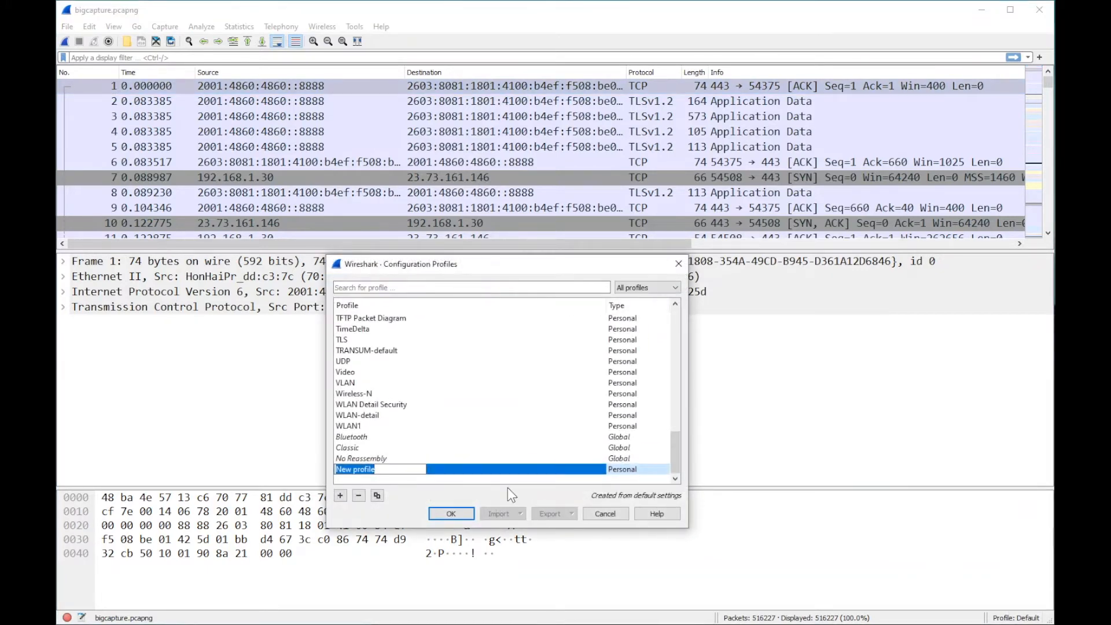
{"action": "type", "text": "No Dissectors"}
{"action": "key", "text": "Return"}
{"action": "left_click", "coordinate": [465, 512]}
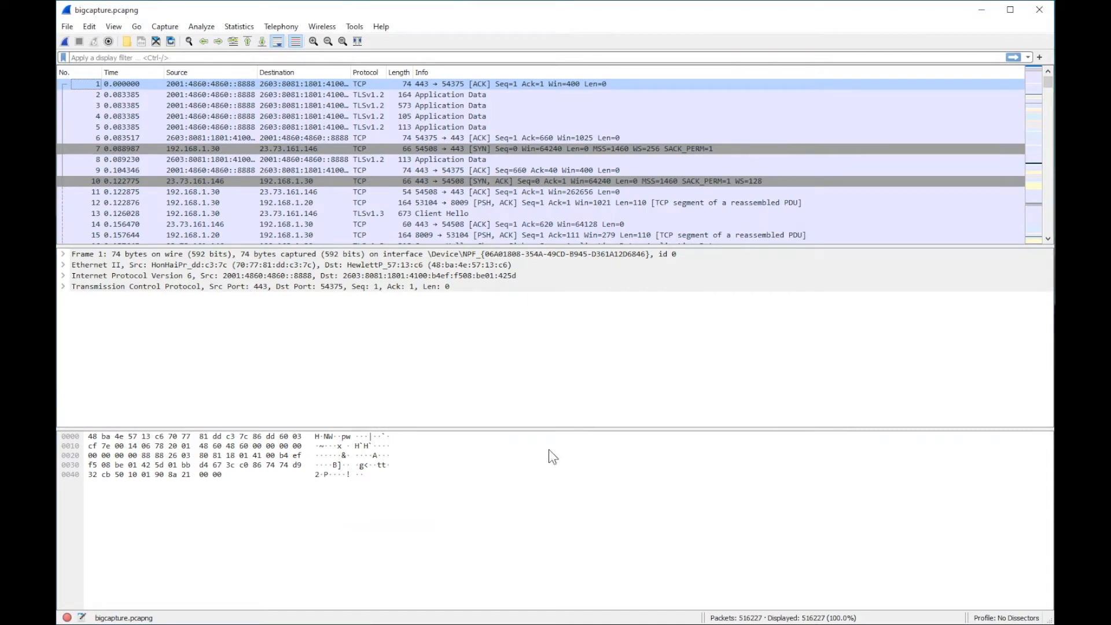
Disable all protocols in the No Dissectors profile.
{"action": "left_click", "coordinate": [211, 29]}
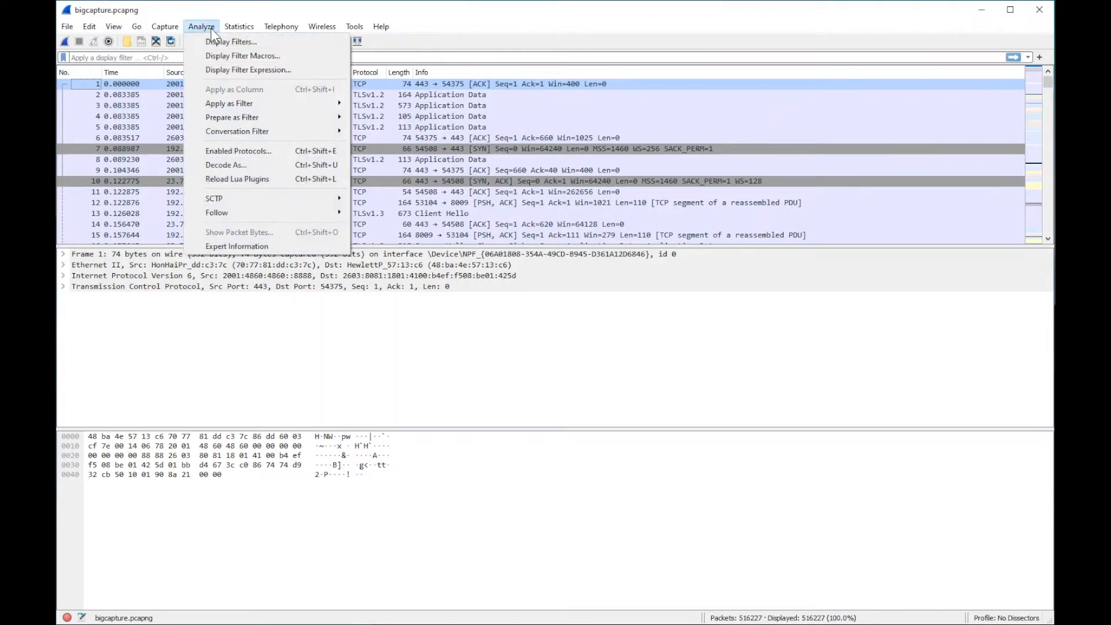
{"action": "left_click", "coordinate": [248, 154]}
{"action": "left_click", "coordinate": [365, 459]}
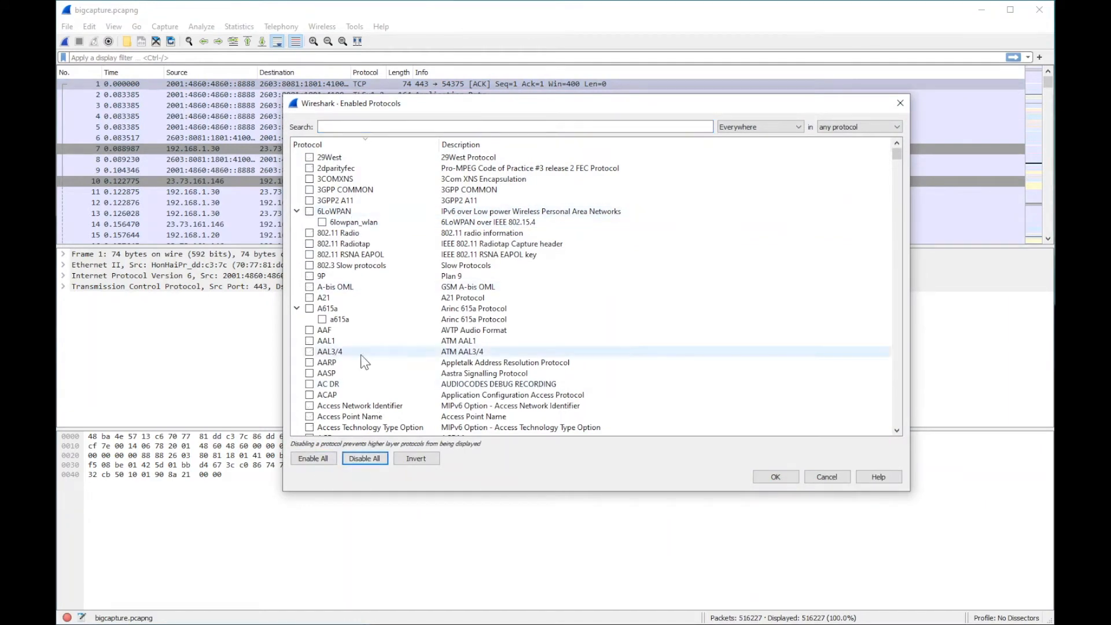
{"action": "left_click", "coordinate": [775, 477]}
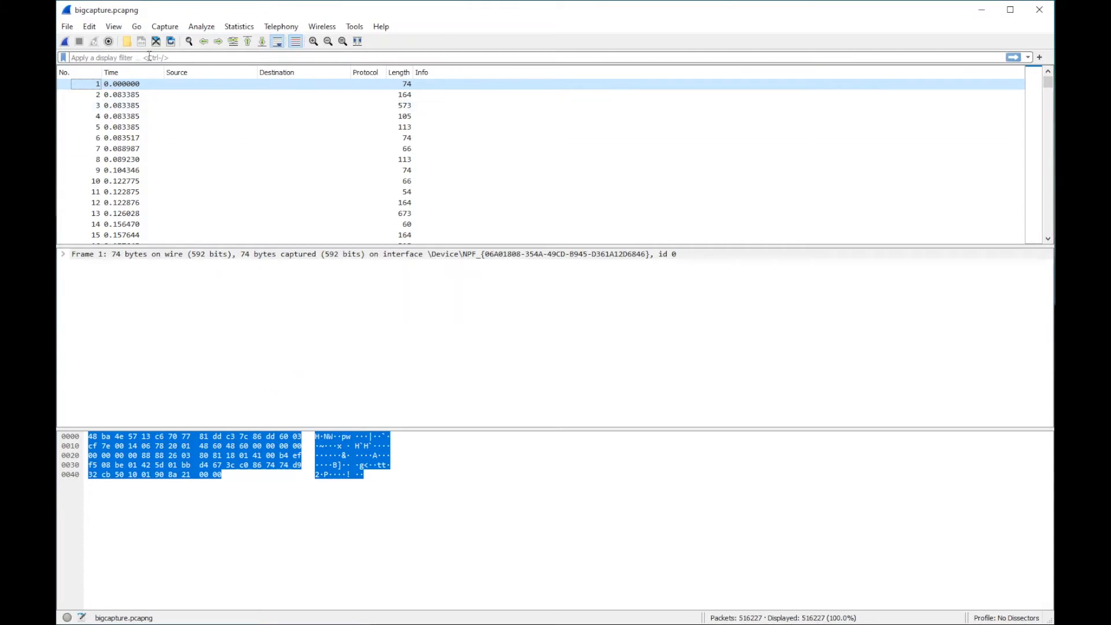
Switch to the Default profile and back to No Dissectors to compare how long the capture takes to reload.
{"action": "mouse_move", "coordinate": [1051, 86]}
{"action": "left_mouse_down"}
{"action": "mouse_move", "coordinate": [1048, 243]}
{"action": "mouse_move", "coordinate": [1047, 80]}
{"action": "left_mouse_up"}
{"action": "left_click", "coordinate": [1003, 617]}
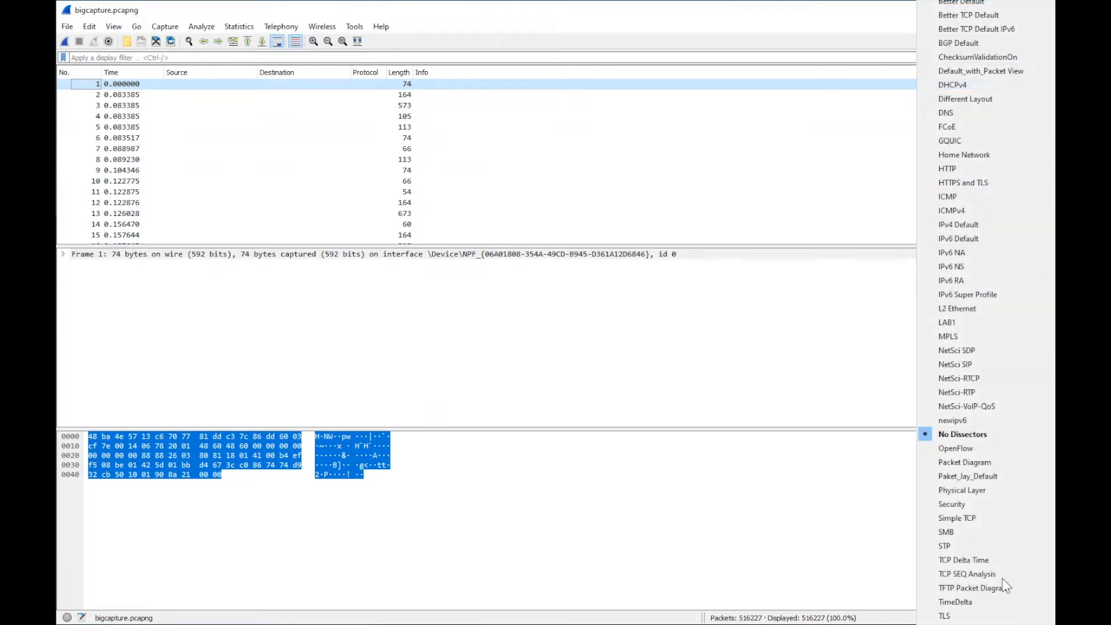
{"action": "left_click", "coordinate": [920, 30]}
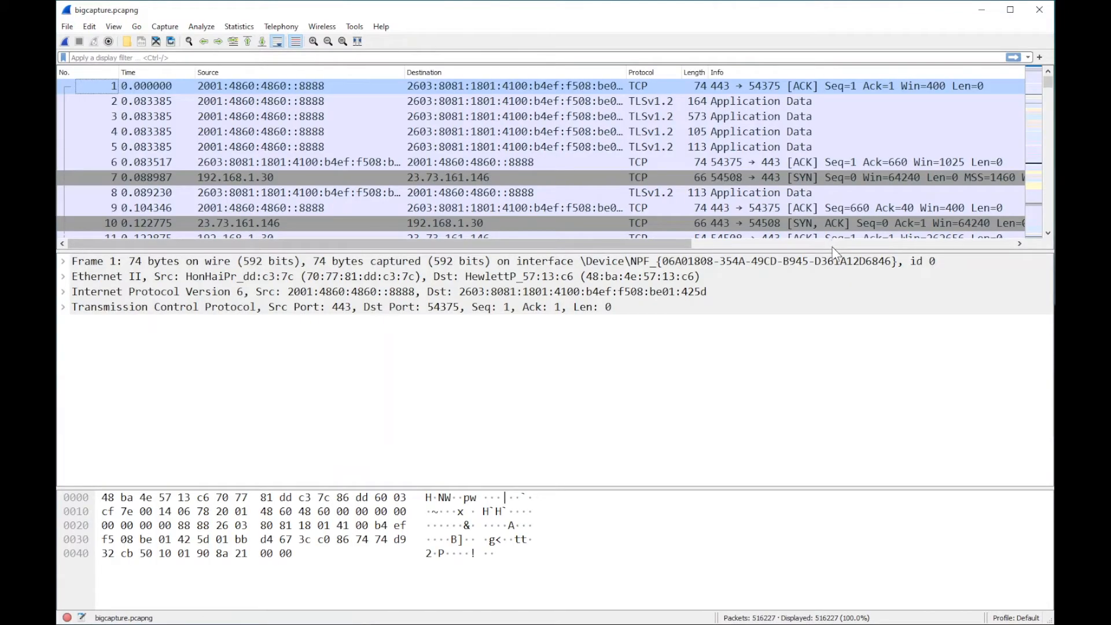
{"action": "left_click", "coordinate": [1016, 618]}
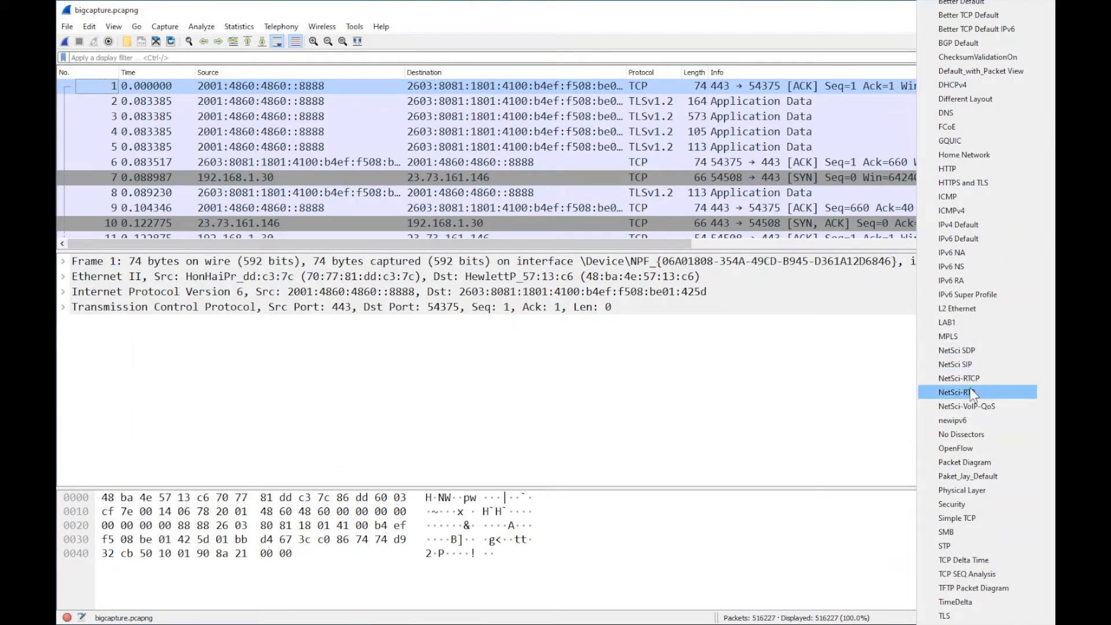
{"action": "left_click", "coordinate": [972, 439]}
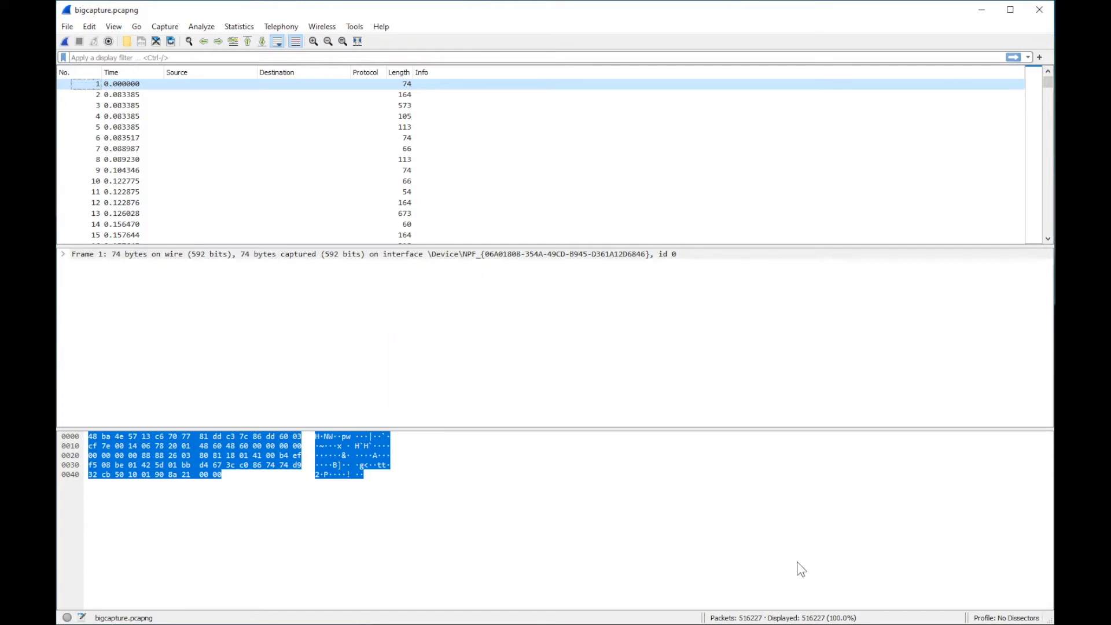
Create another configuration profile named Minimal Dissectors and activate it.
{"action": "right_click", "coordinate": [999, 619]}
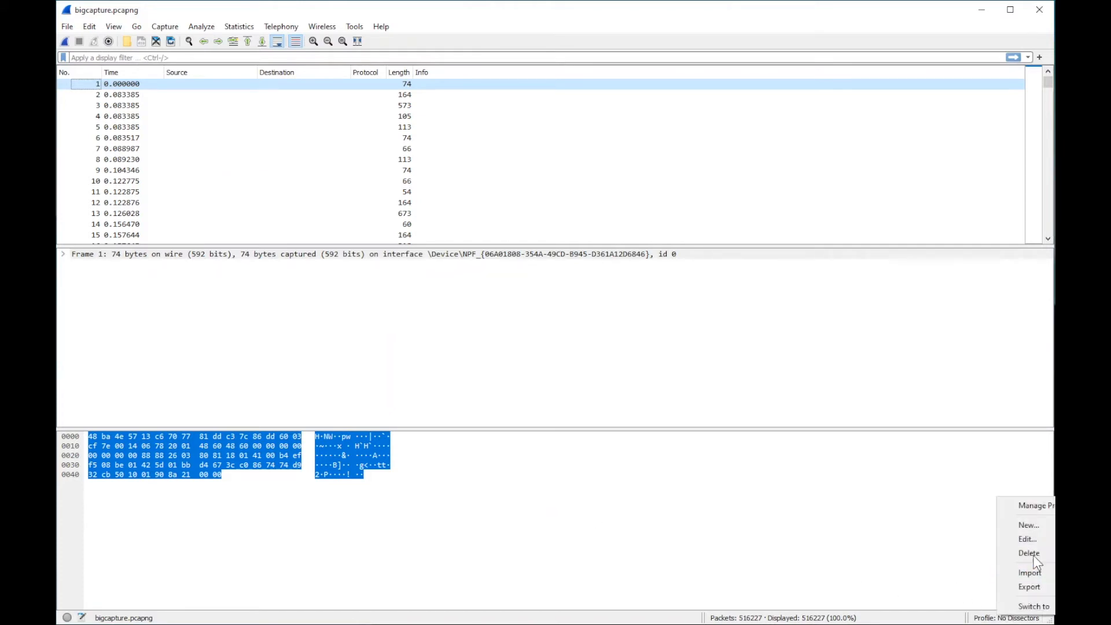
{"action": "left_click", "coordinate": [1033, 527]}
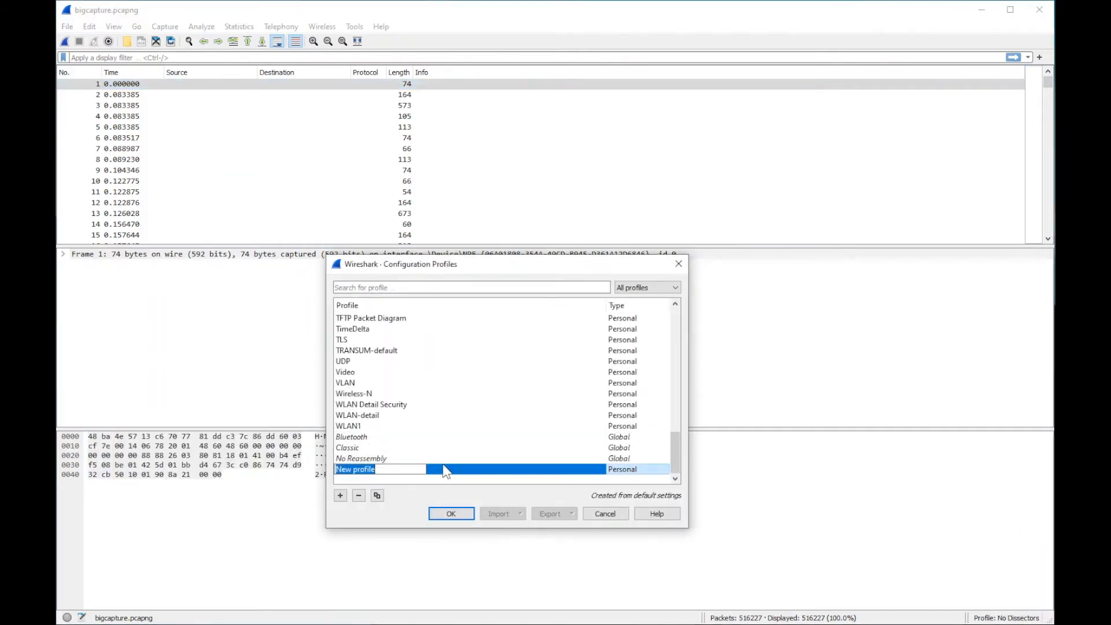
{"action": "type", "text": "Minima"}
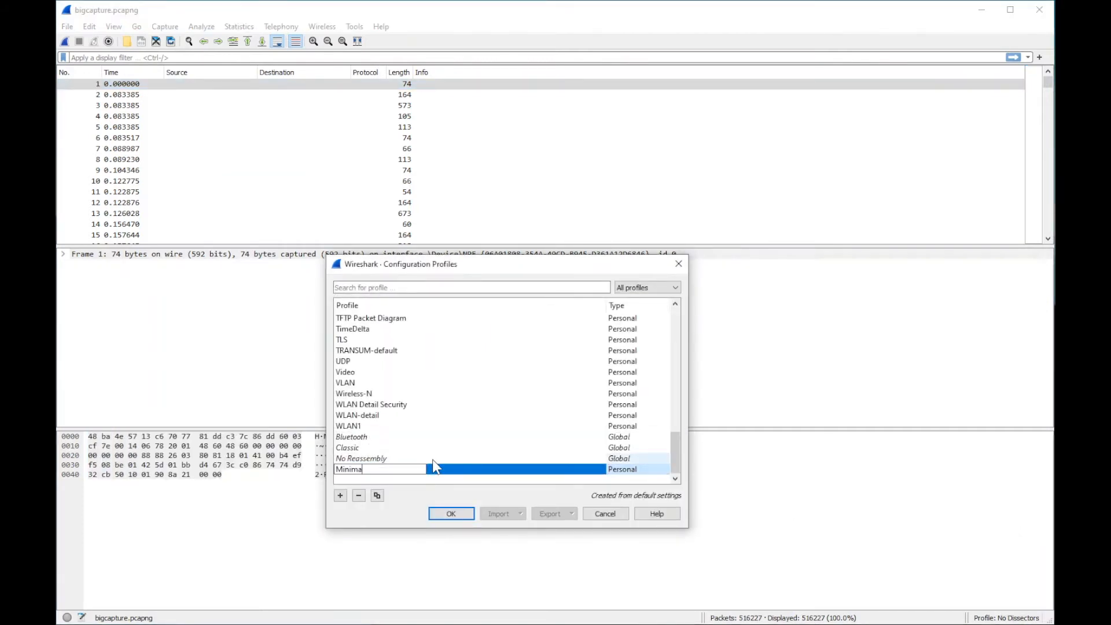
{"action": "type", "text": "l Dissectors"}
{"action": "key", "text": "Return"}
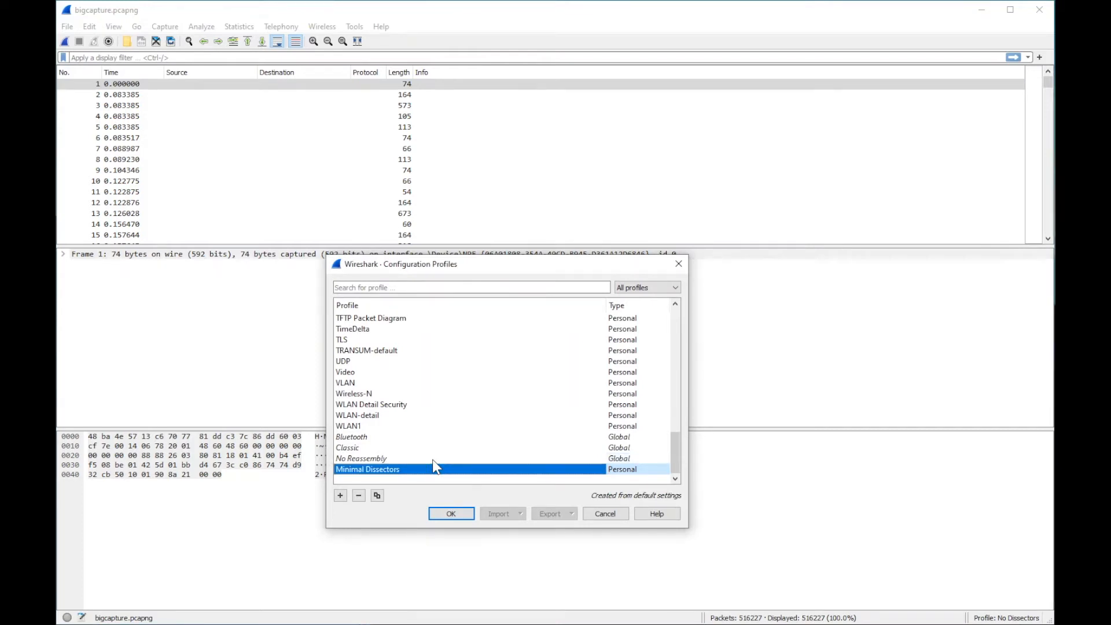
{"action": "left_click", "coordinate": [451, 513]}
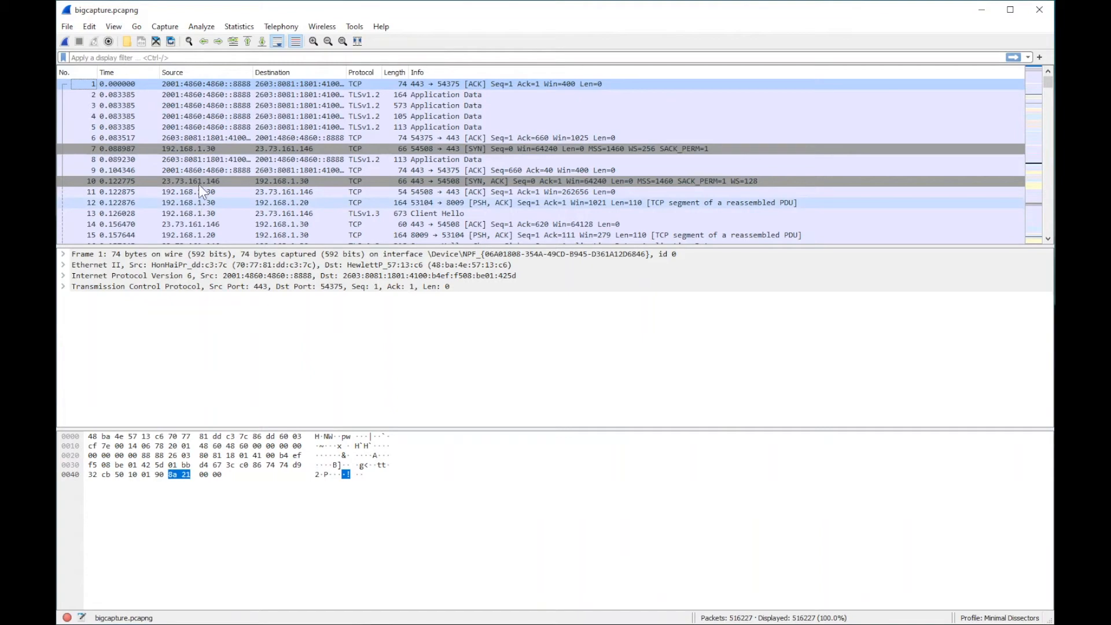
Disable all protocols in the Minimal Dissectors profile.
{"action": "left_click", "coordinate": [195, 27]}
{"action": "left_click", "coordinate": [224, 152]}
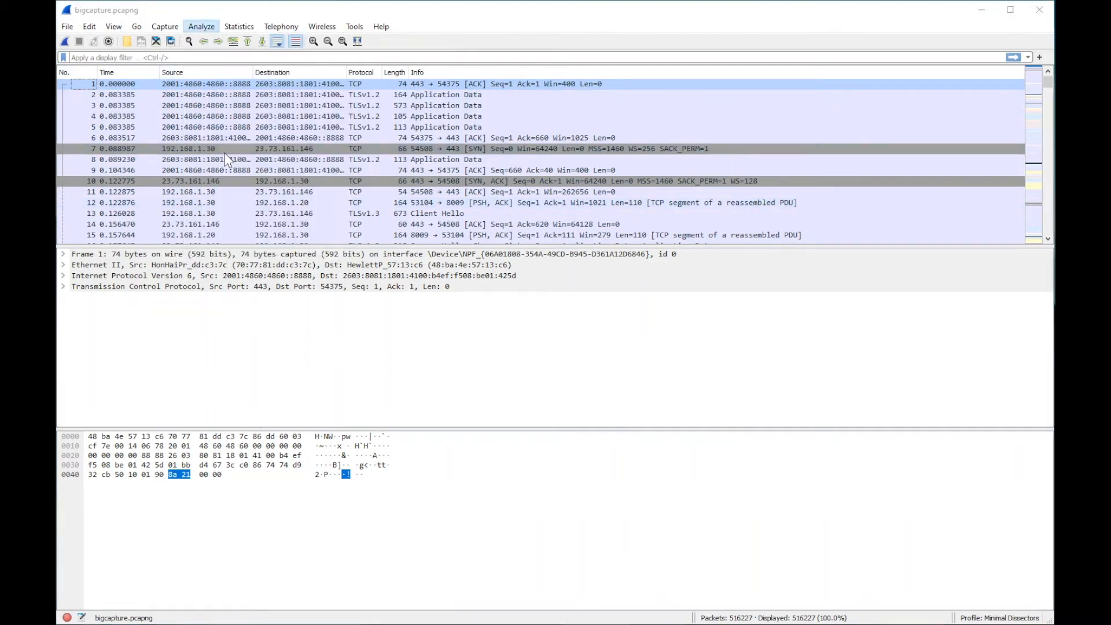
{"action": "left_click", "coordinate": [365, 459]}
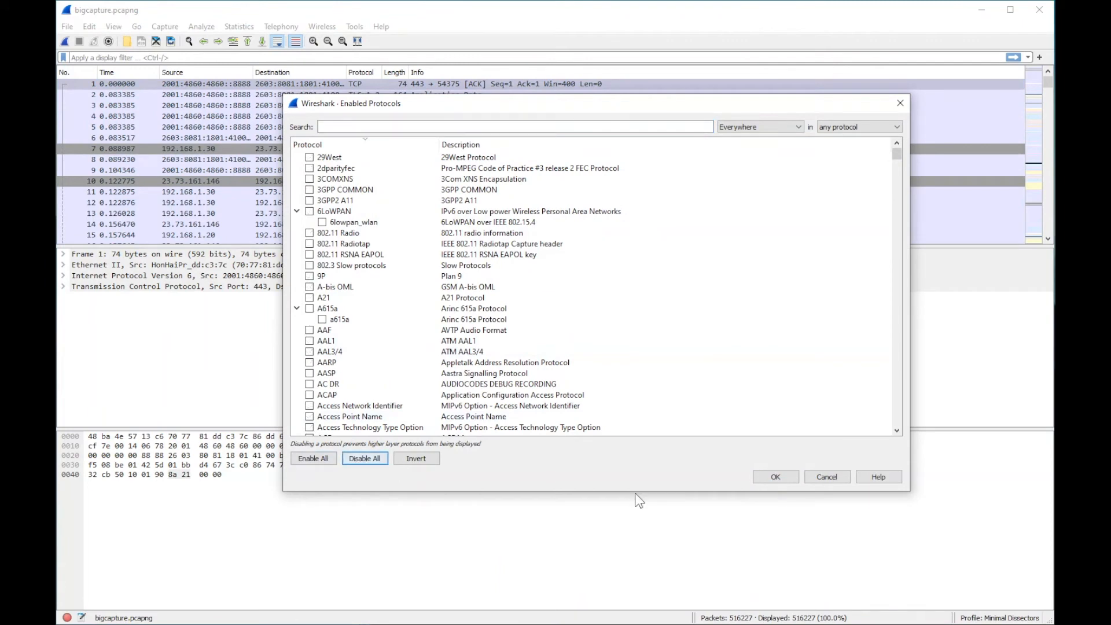
{"action": "left_click", "coordinate": [775, 477]}
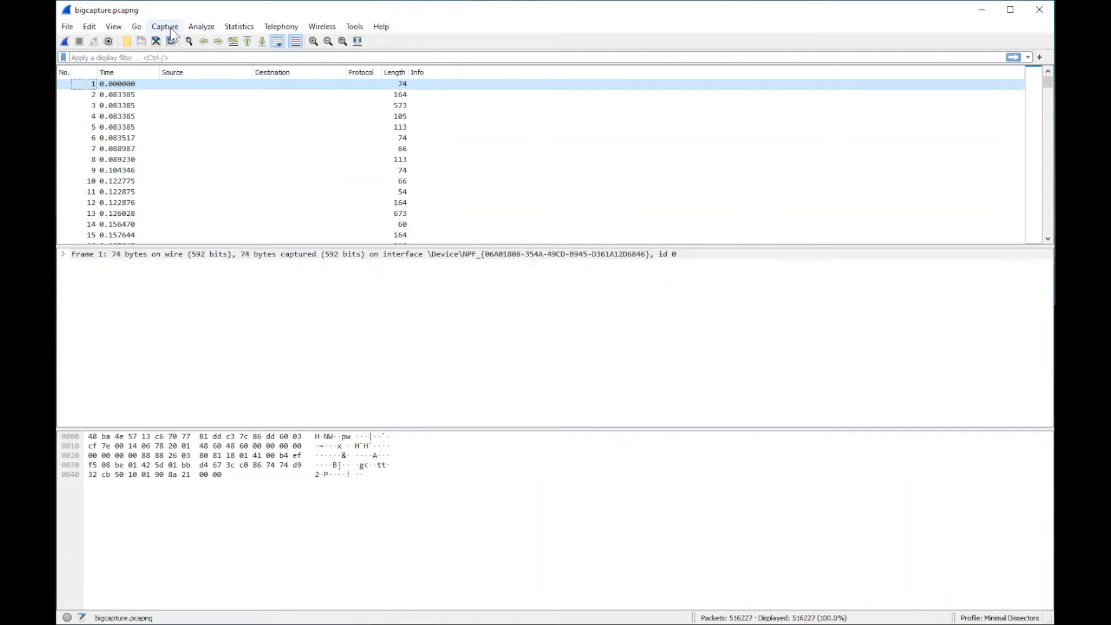
Enable only the Ethernet protocol in the Minimal Dissectors profile and apply the change.
{"action": "left_click", "coordinate": [197, 26]}
{"action": "left_click", "coordinate": [225, 151]}
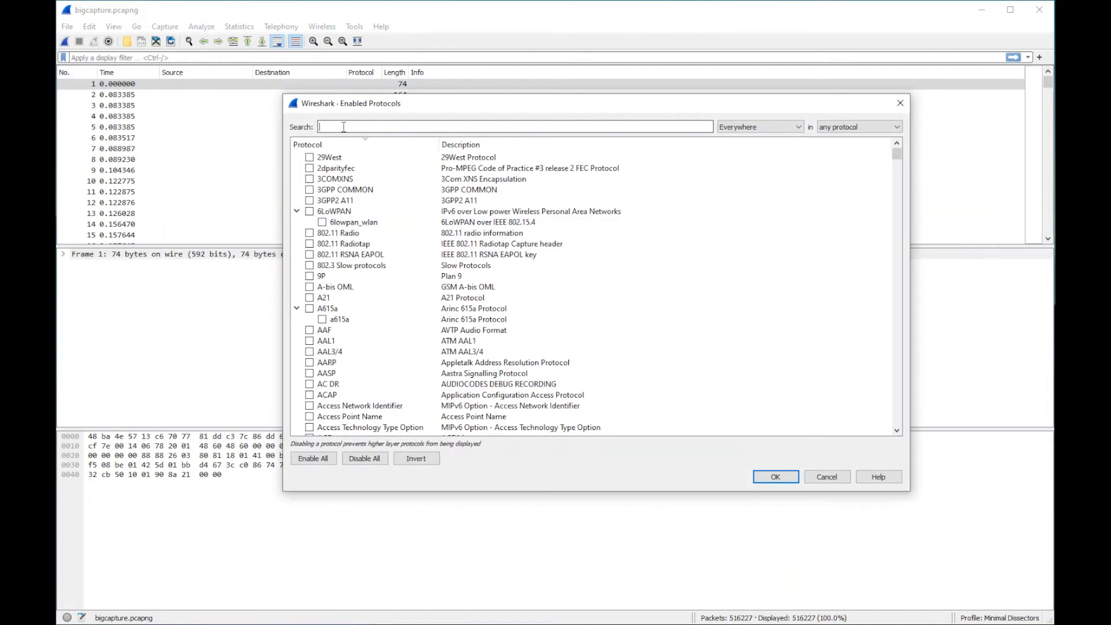
{"action": "type", "text": "Ether"}
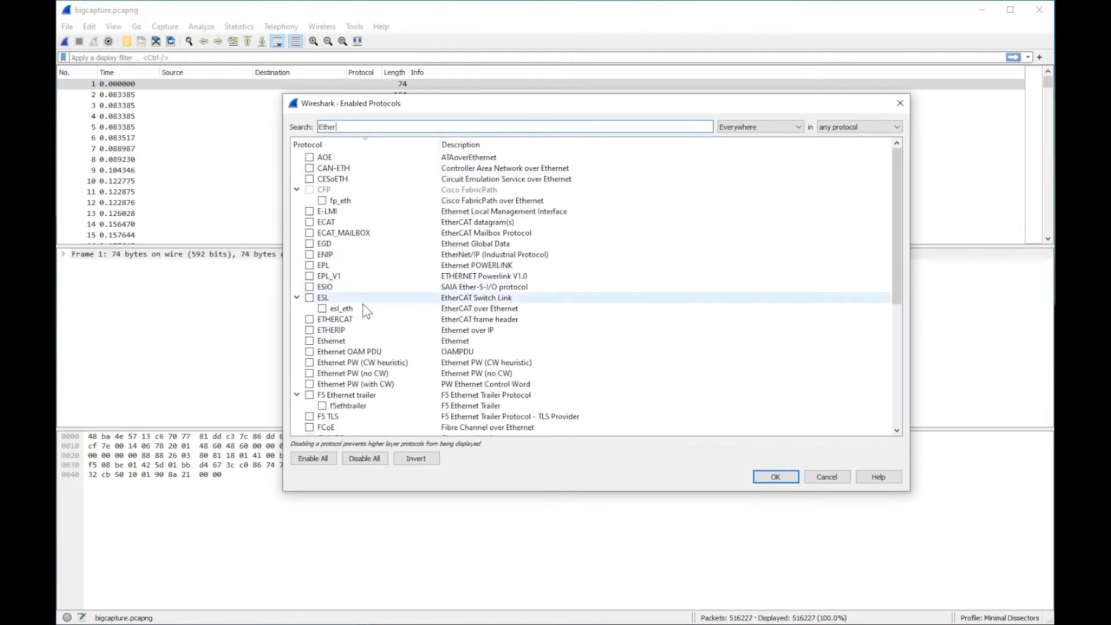
{"action": "left_click", "coordinate": [309, 341]}
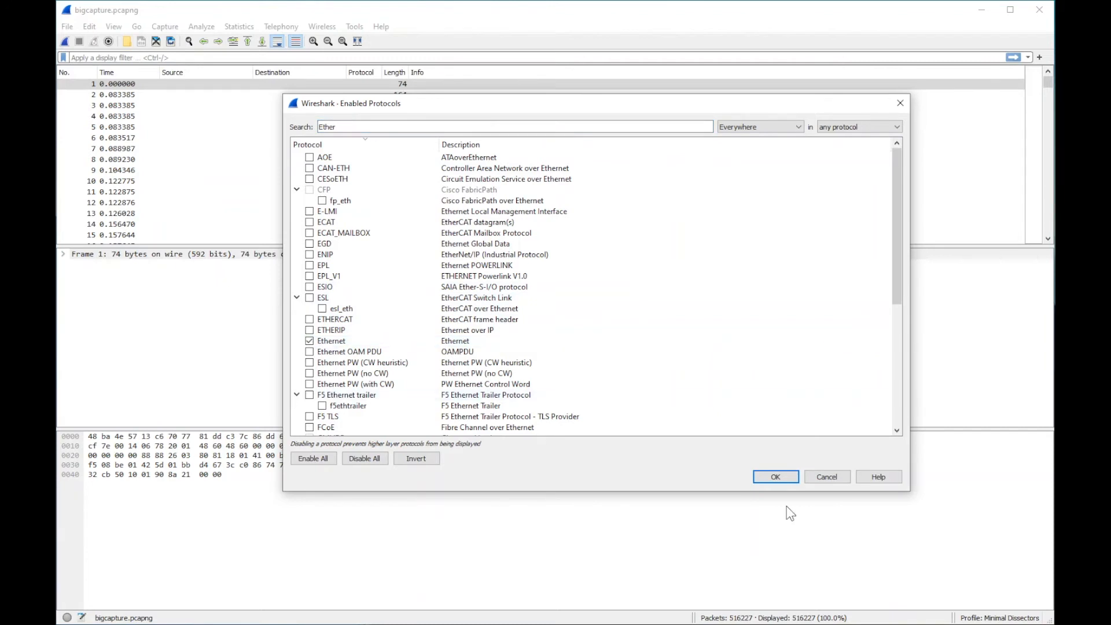
{"action": "left_click", "coordinate": [776, 479]}
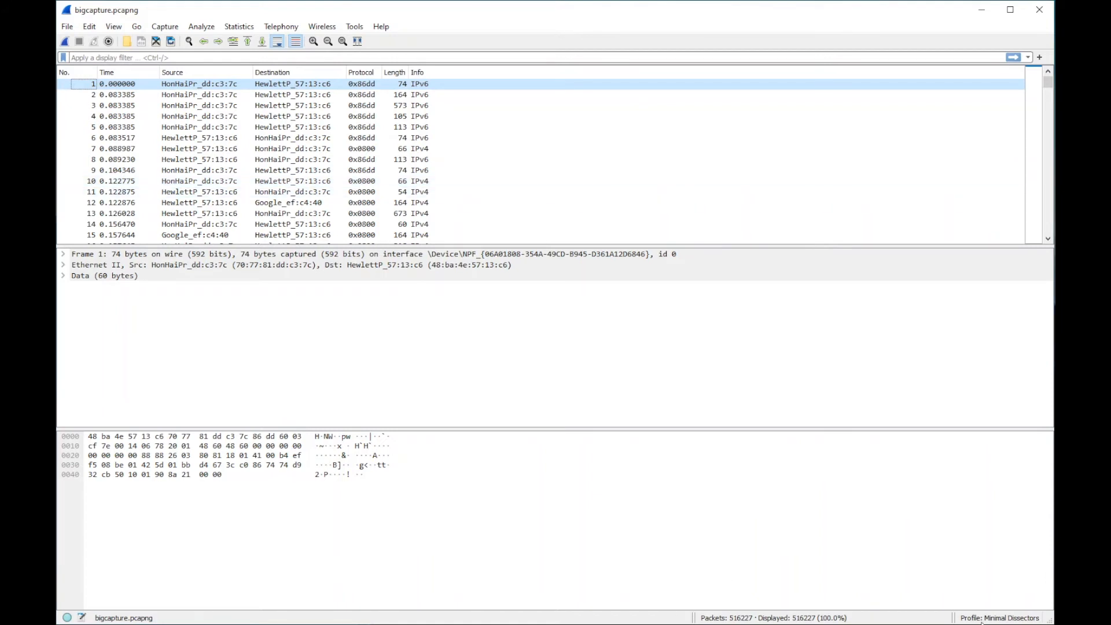
Switch to the Default profile and back to Minimal Dissectors to compare how long the capture takes to reload.
{"action": "left_click", "coordinate": [1006, 618]}
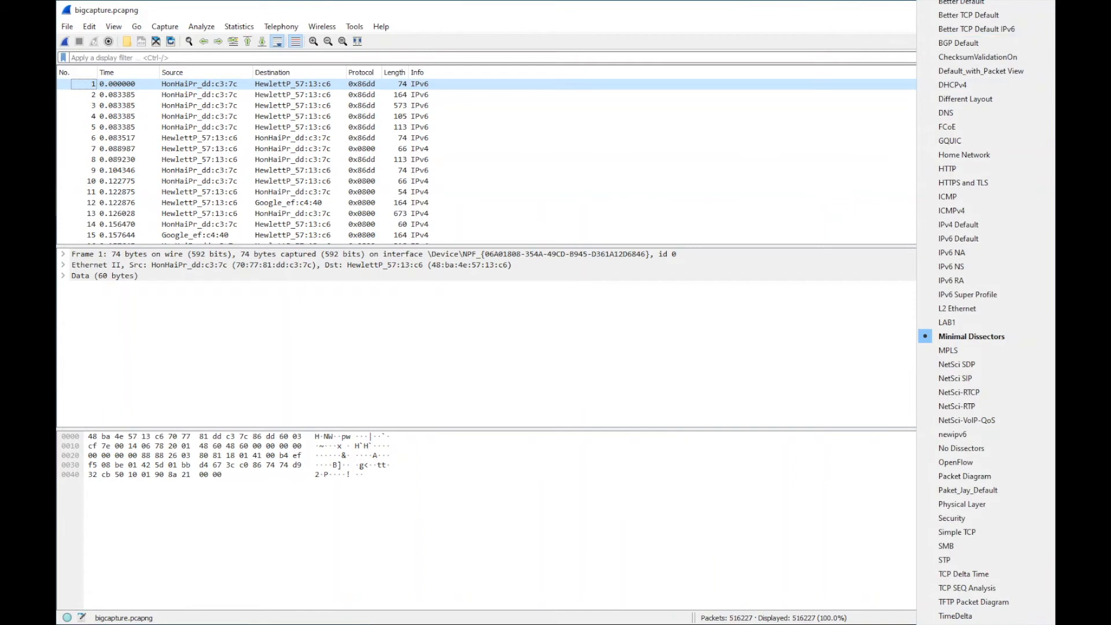
{"action": "left_click", "coordinate": [960, 3]}
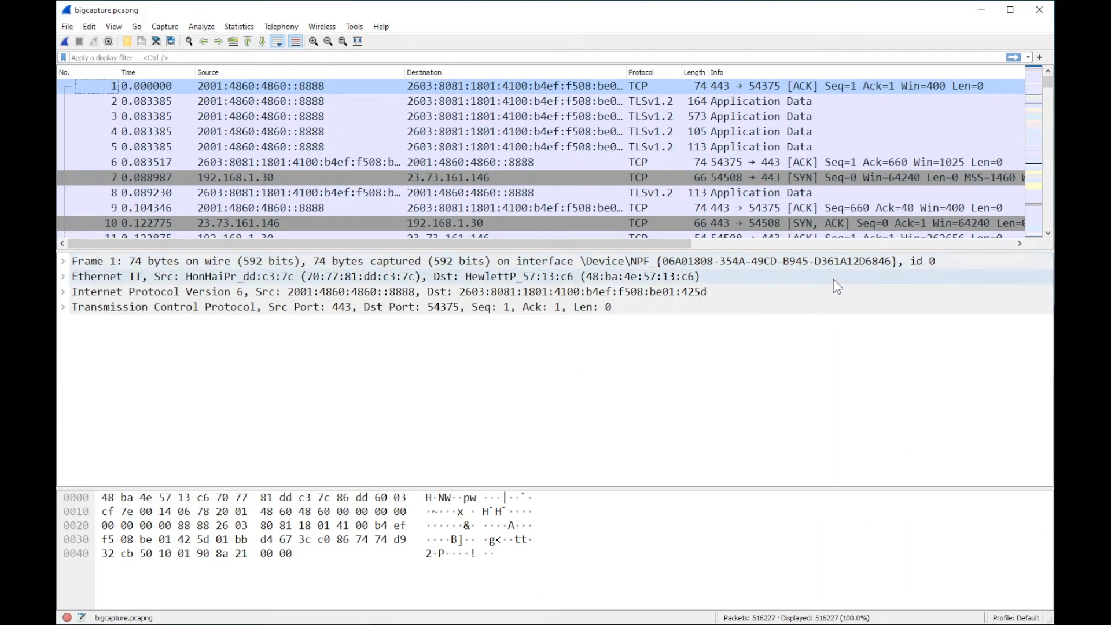
{"action": "left_click", "coordinate": [994, 614]}
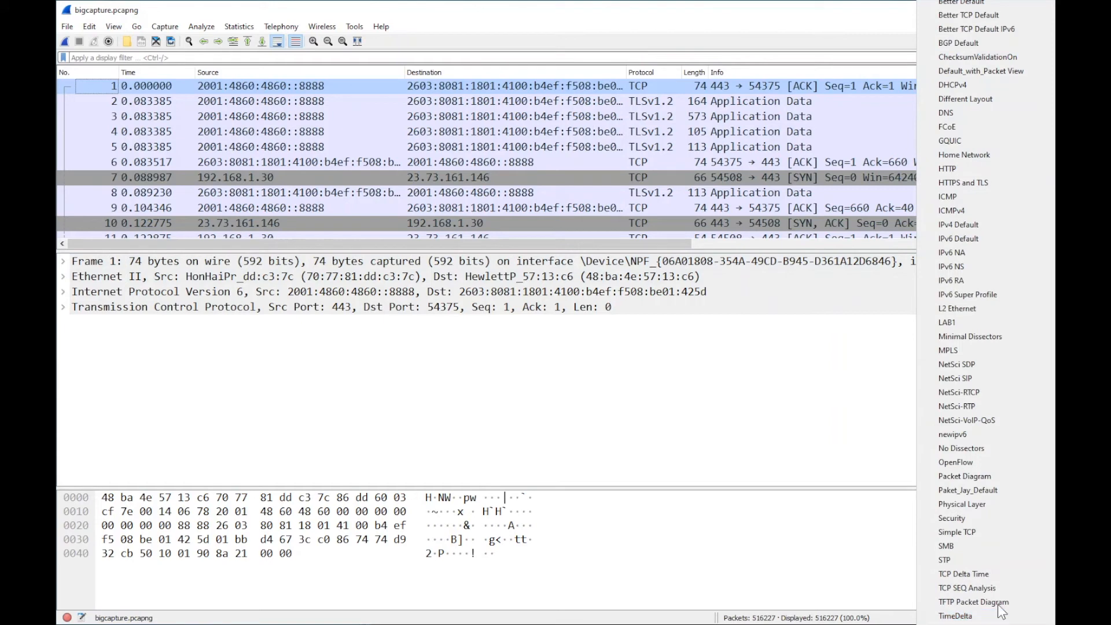
{"action": "left_click", "coordinate": [983, 338]}
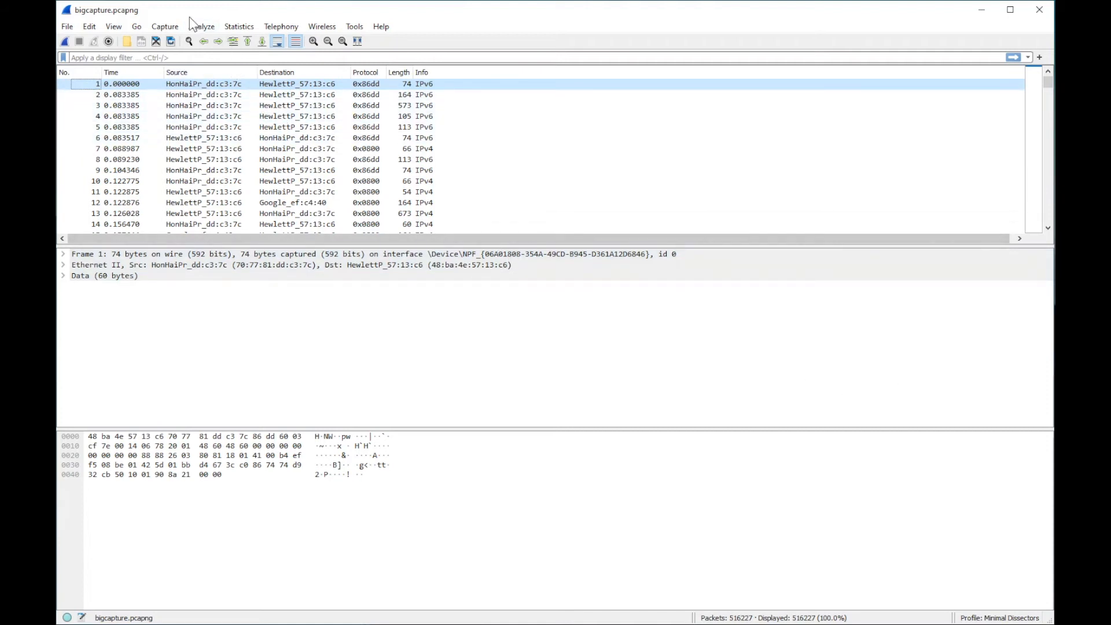
Enable the IPv4 and IPv6 protocols for the Minimal Dissectors profile.
{"action": "left_click", "coordinate": [204, 26]}
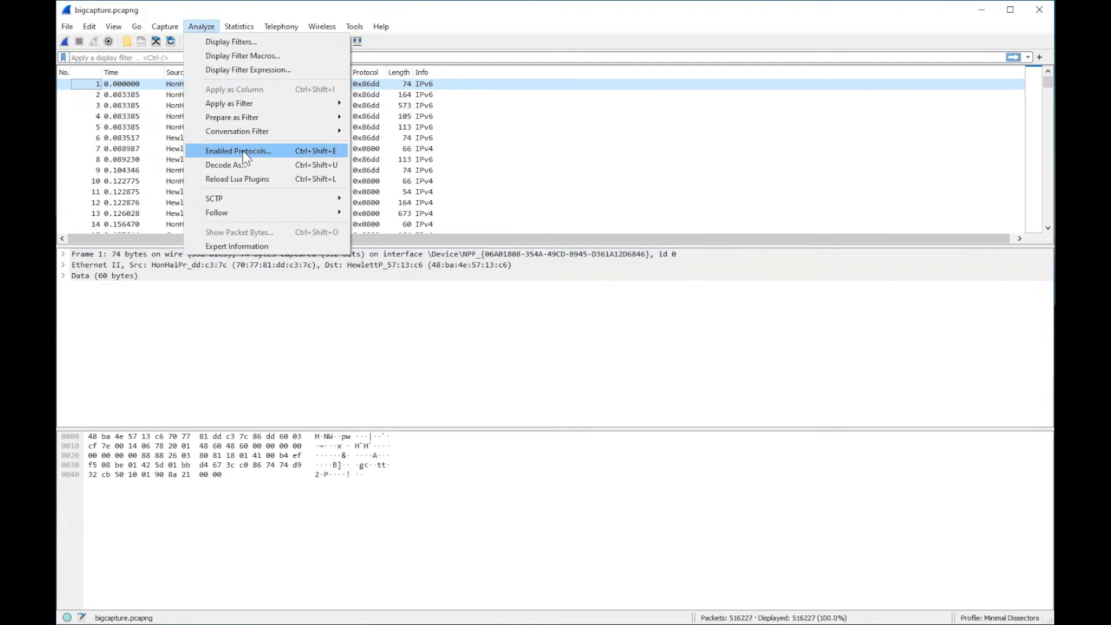
{"action": "left_click", "coordinate": [241, 150]}
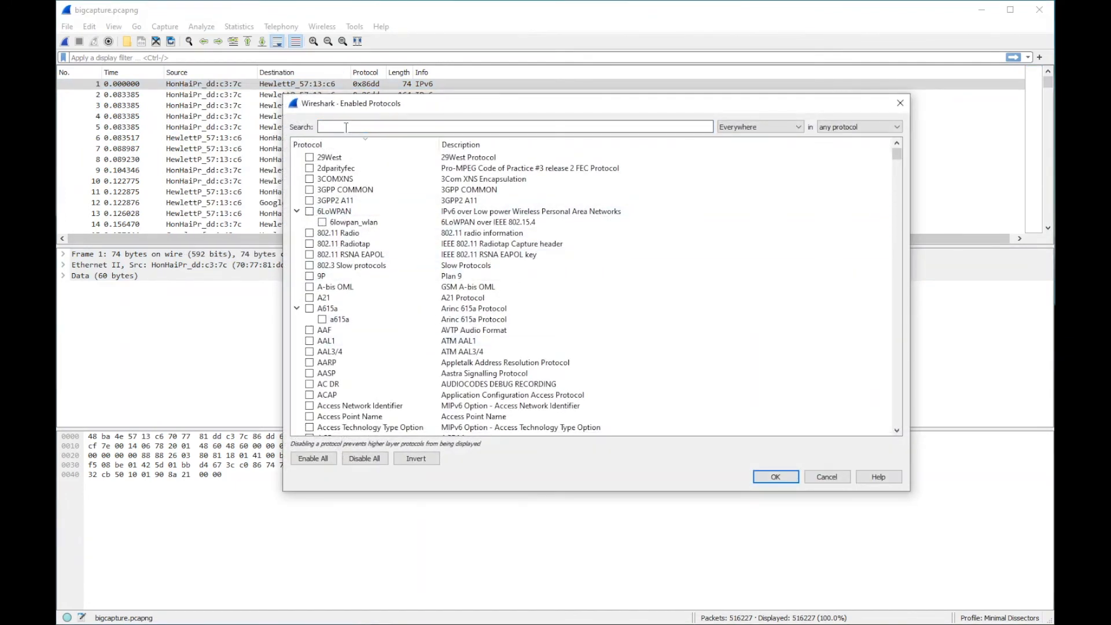
{"action": "type", "text": "ip"}
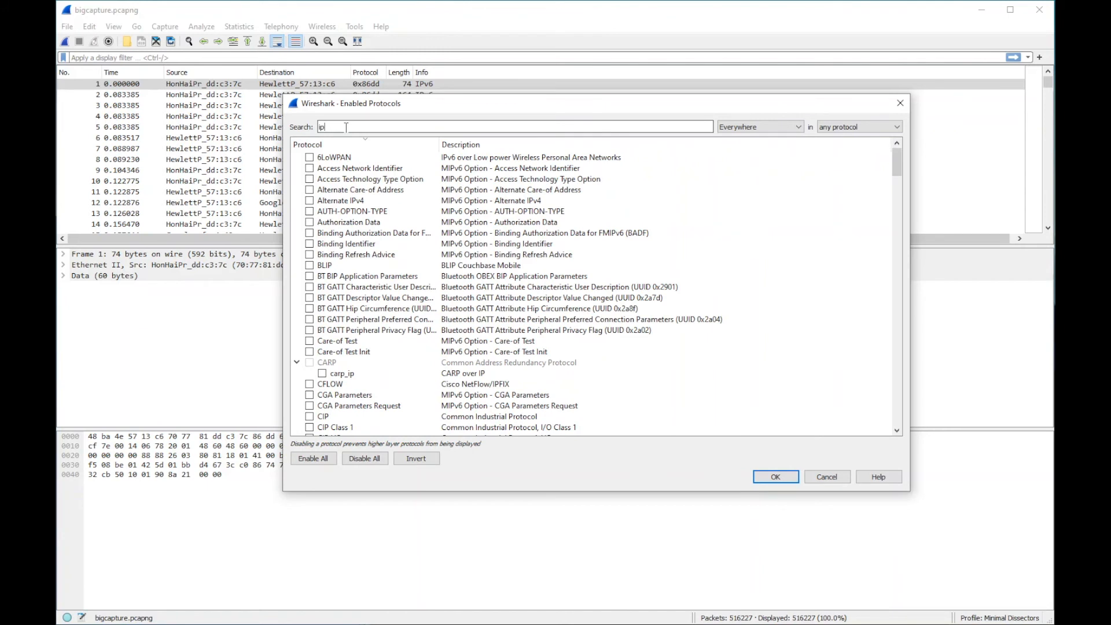
{"action": "type", "text": "v4"}
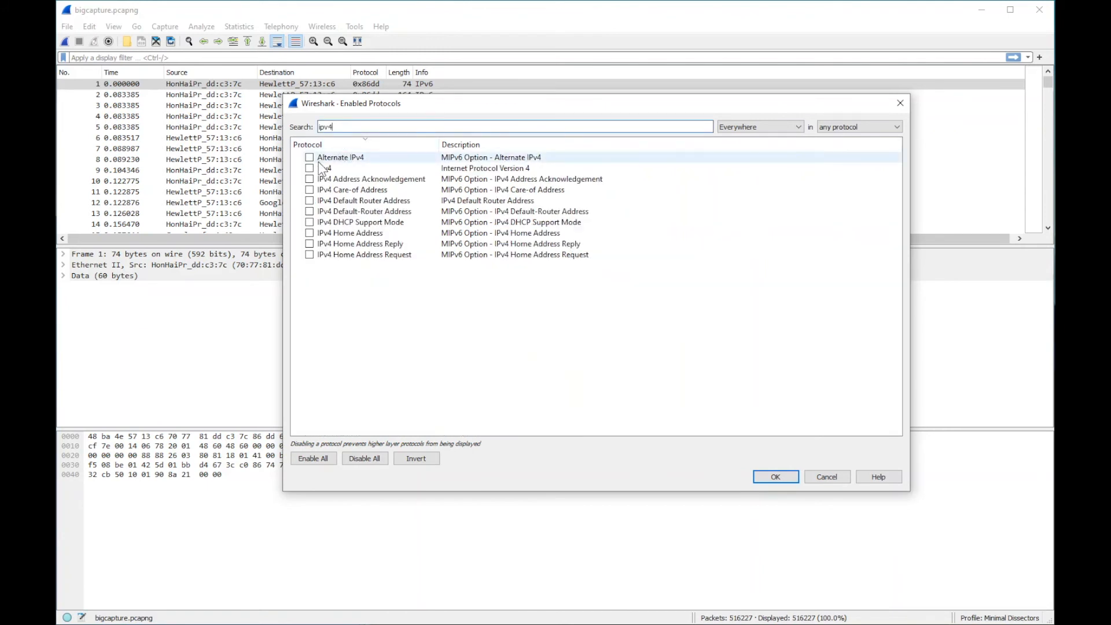
{"action": "left_click", "coordinate": [309, 168]}
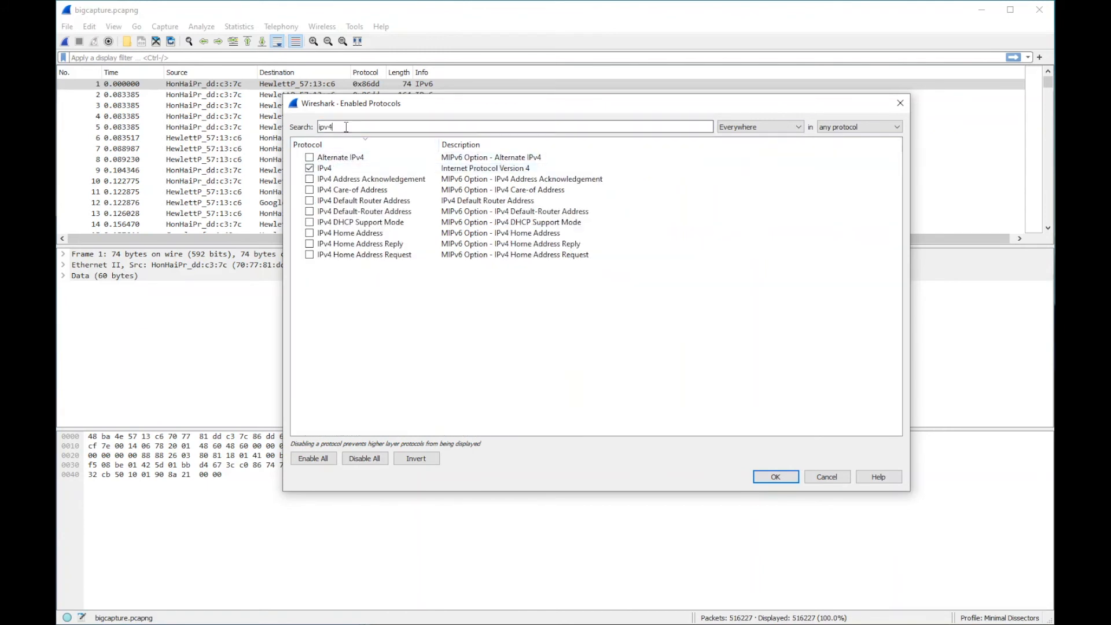
{"action": "key", "text": "BackSpace"}
{"action": "type", "text": "6"}
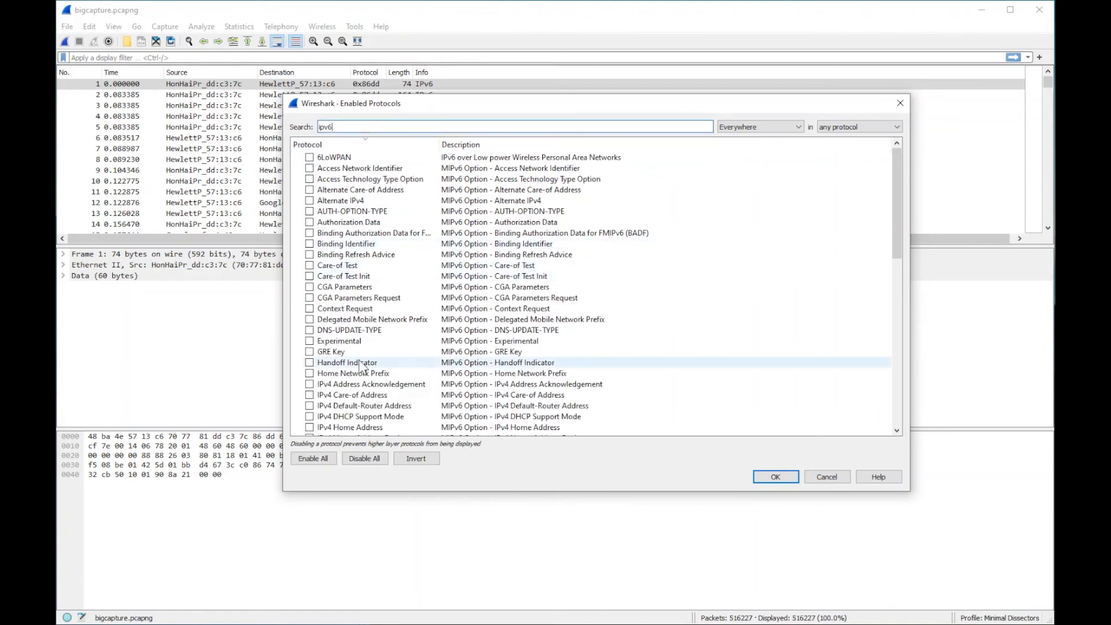
{"action": "scroll", "coordinate": [368, 367], "scroll_direction": "down", "scroll_amount": 2}
{"action": "left_click", "coordinate": [309, 394]}
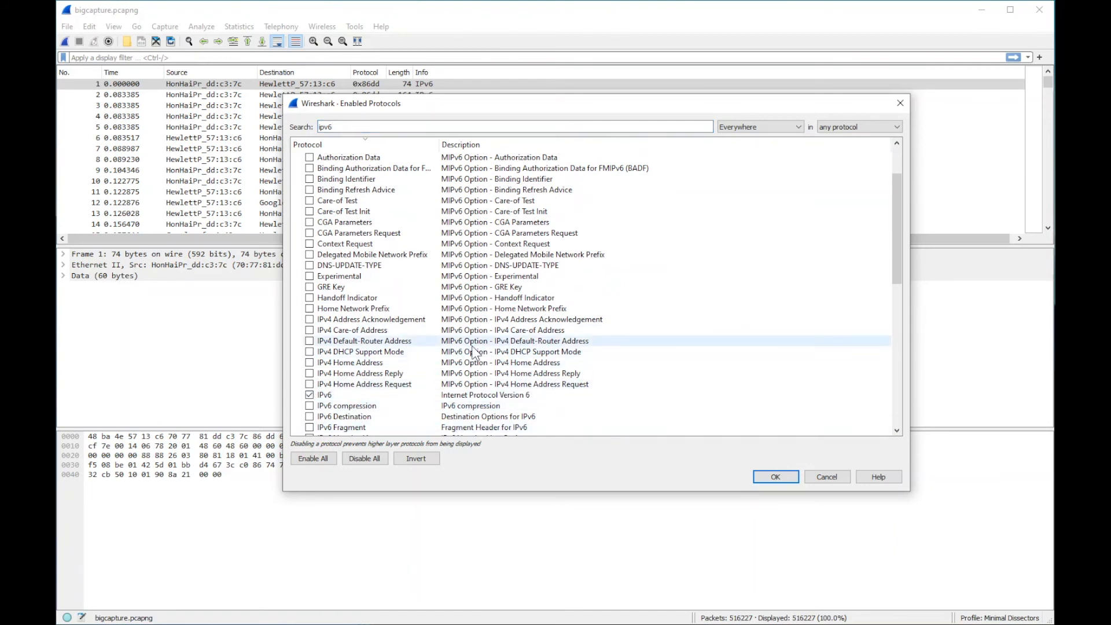
Find the User Datagram Protocol (UDP) among the protocols, enable it as well and apply the protocol selection.
{"action": "left_click_drag", "start_coordinate": [348, 126], "coordinate": [288, 123]}
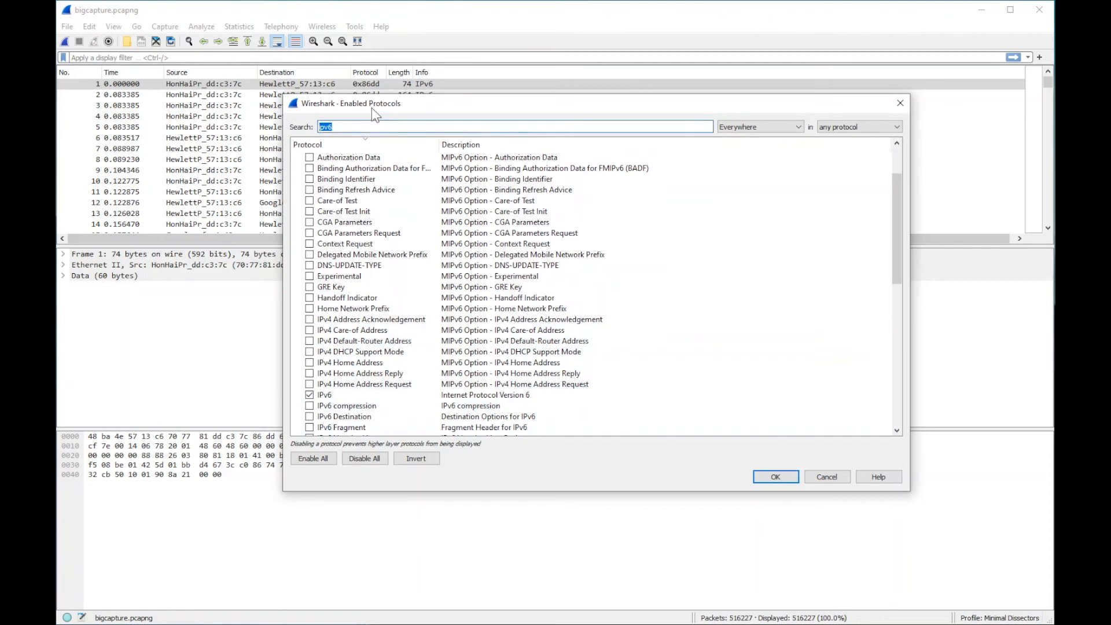
{"action": "type", "text": "udp"}
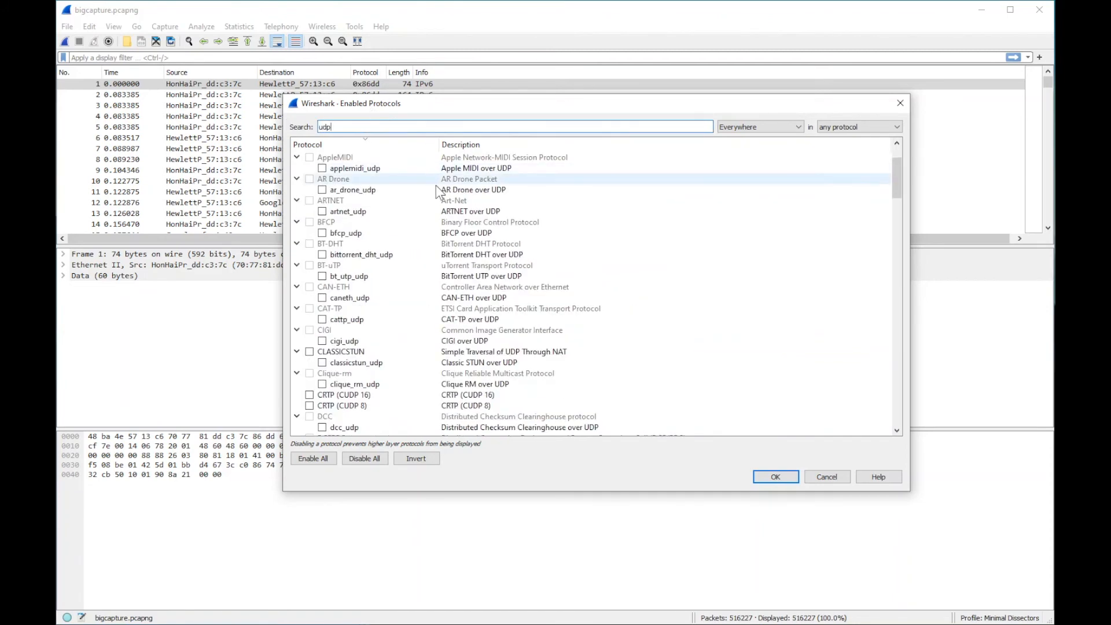
{"action": "scroll", "coordinate": [429, 283], "scroll_direction": "down", "scroll_amount": 12}
{"action": "scroll", "coordinate": [429, 277], "scroll_direction": "down", "scroll_amount": 20}
{"action": "scroll", "coordinate": [430, 277], "scroll_direction": "down", "scroll_amount": 4}
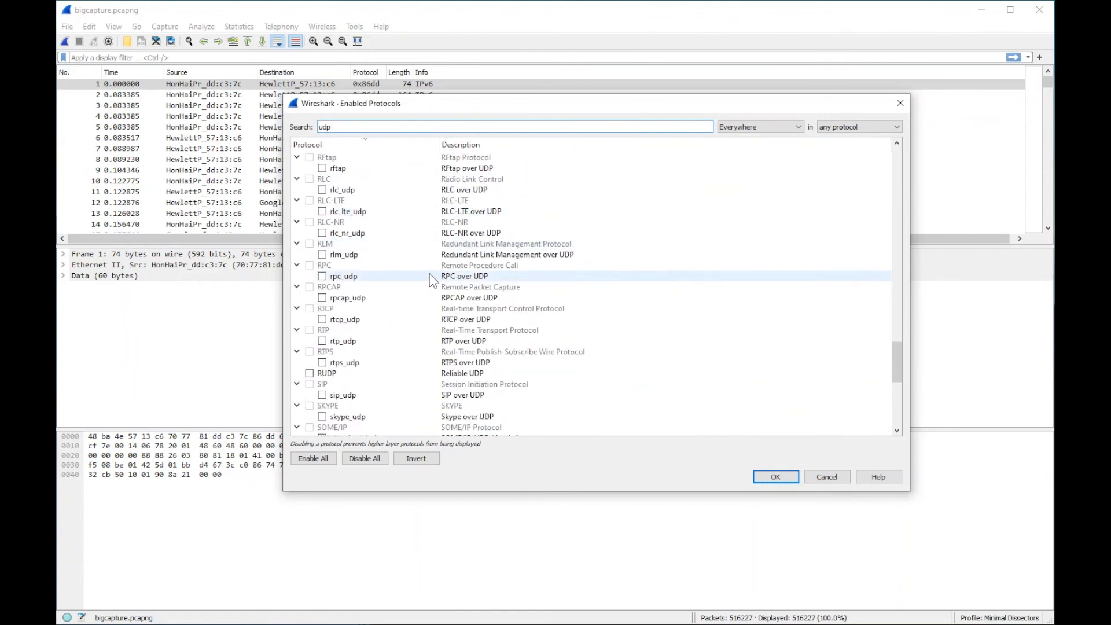
{"action": "scroll", "coordinate": [429, 274], "scroll_direction": "down", "scroll_amount": 10}
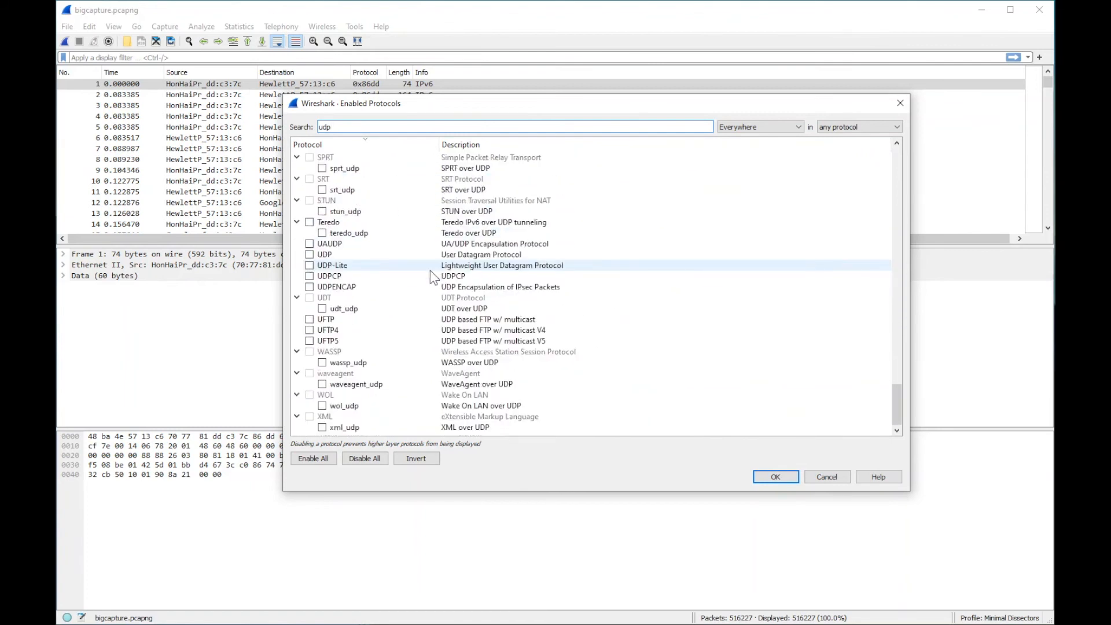
{"action": "left_click", "coordinate": [309, 255]}
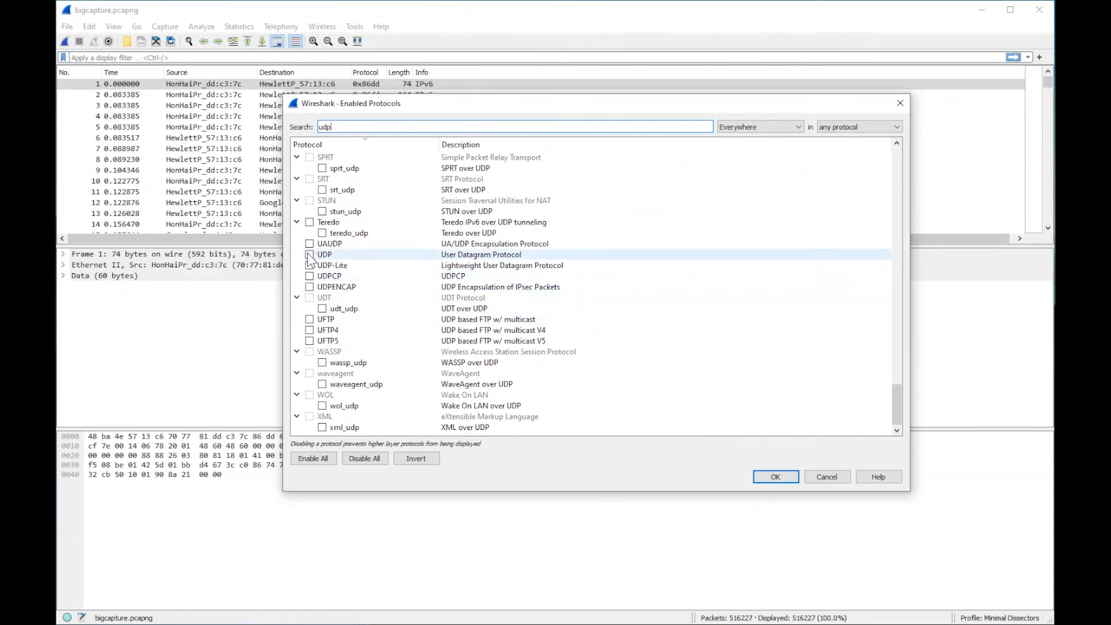
{"action": "left_click", "coordinate": [782, 478]}
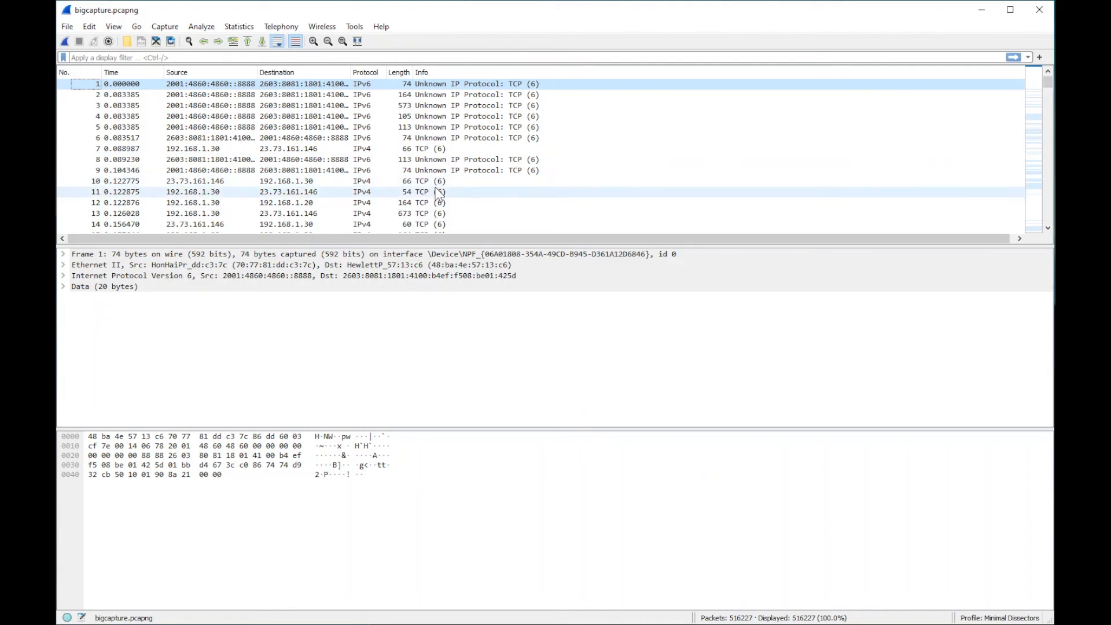
Inspect the decoded layers of UDP packet 43 and return to the start of the packet list.
{"action": "scroll", "coordinate": [438, 192], "scroll_direction": "down", "scroll_amount": 2}
{"action": "scroll", "coordinate": [439, 192], "scroll_direction": "down", "scroll_amount": 9}
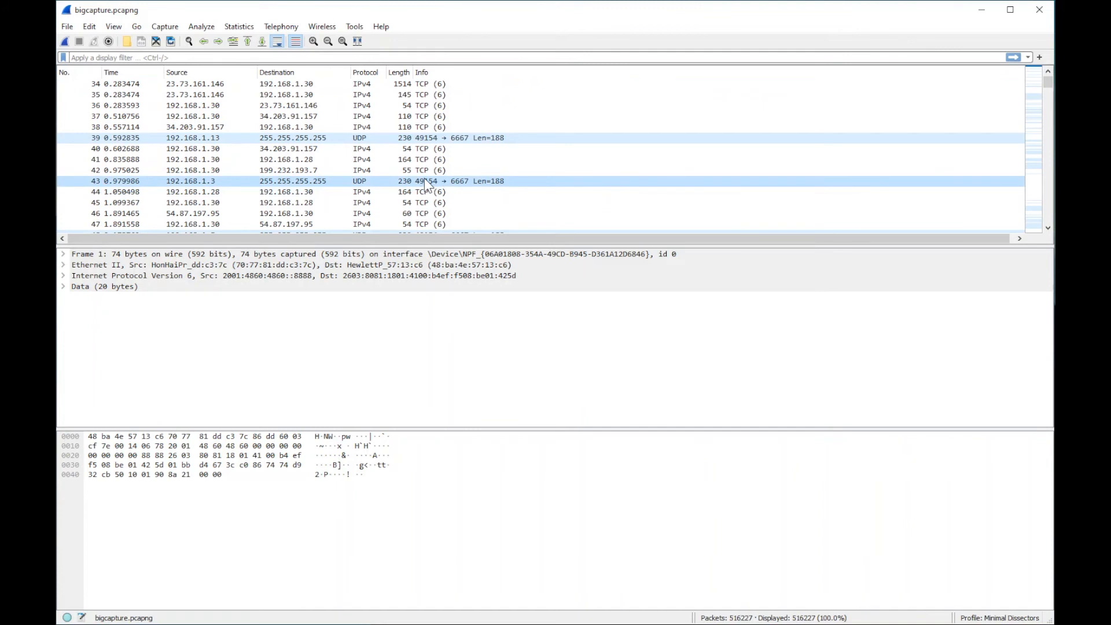
{"action": "left_click", "coordinate": [425, 179]}
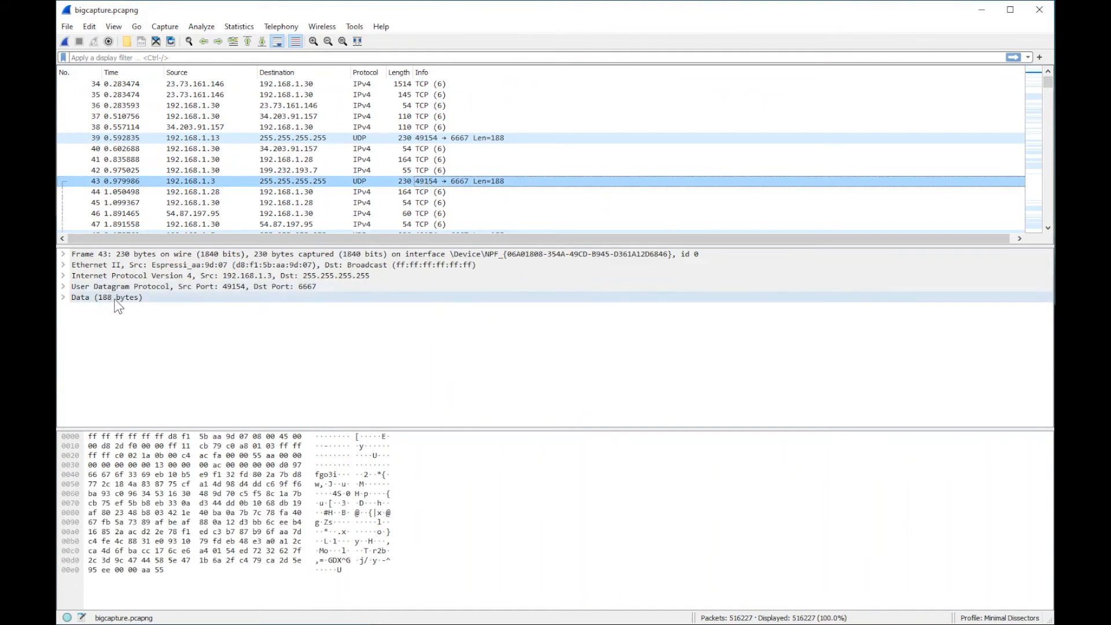
{"action": "scroll", "coordinate": [285, 193], "scroll_direction": "up", "scroll_amount": 3}
{"action": "scroll", "coordinate": [283, 192], "scroll_direction": "up", "scroll_amount": 8}
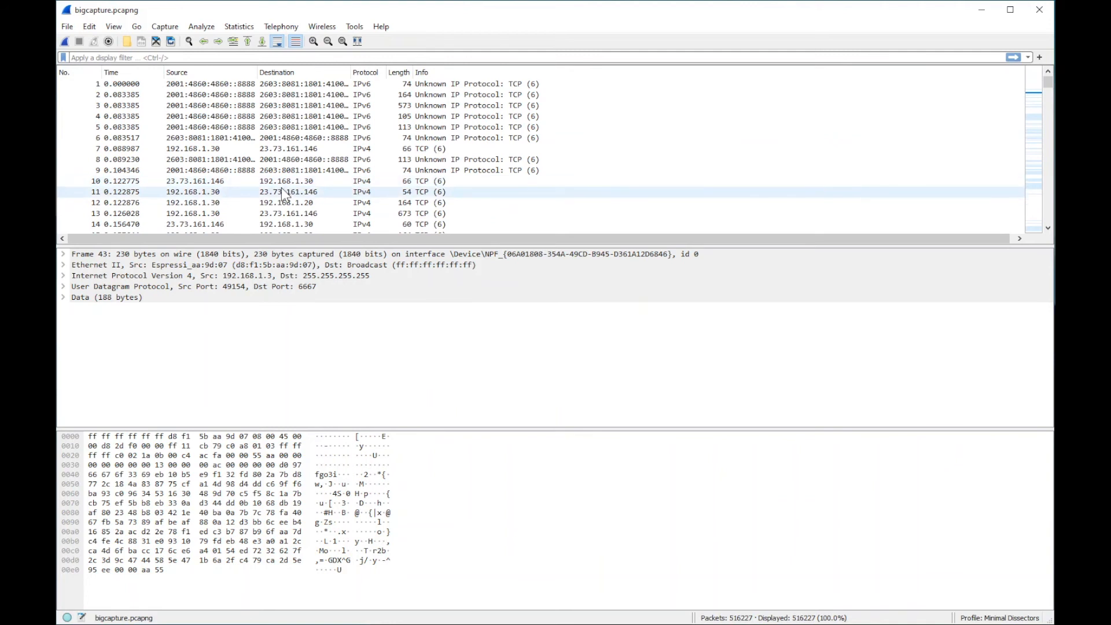
Reload the capture with the Default profile and again with Minimal Dissectors to compare speed with Ethernet, IPv4, IPv6 and UDP enabled.
{"action": "left_click", "coordinate": [1000, 617]}
{"action": "left_click", "coordinate": [952, 1]}
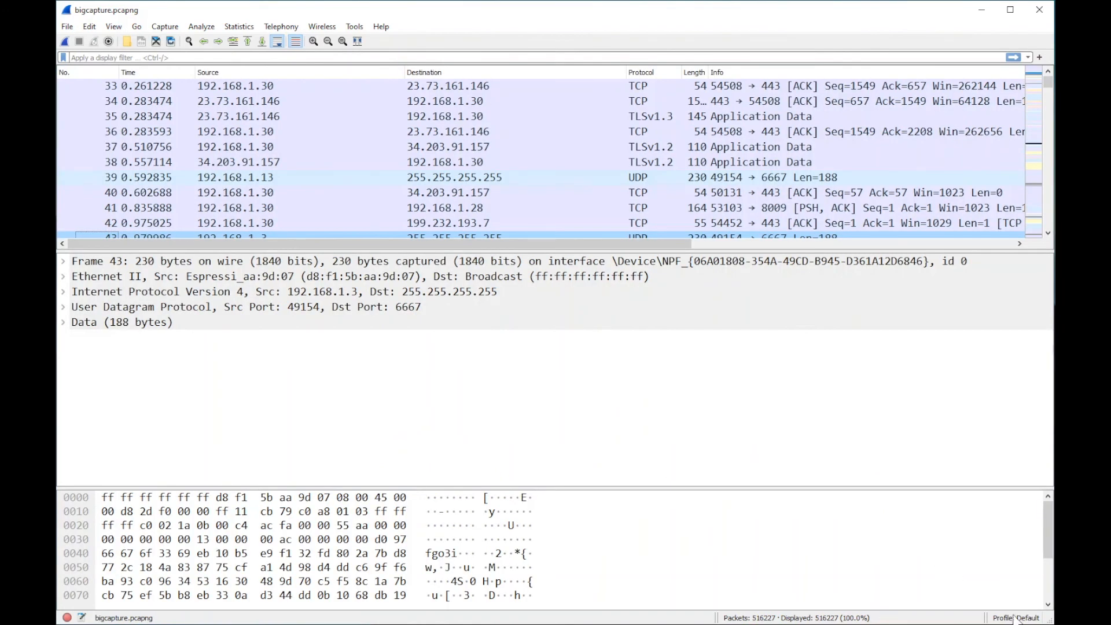
{"action": "left_click", "coordinate": [1019, 620]}
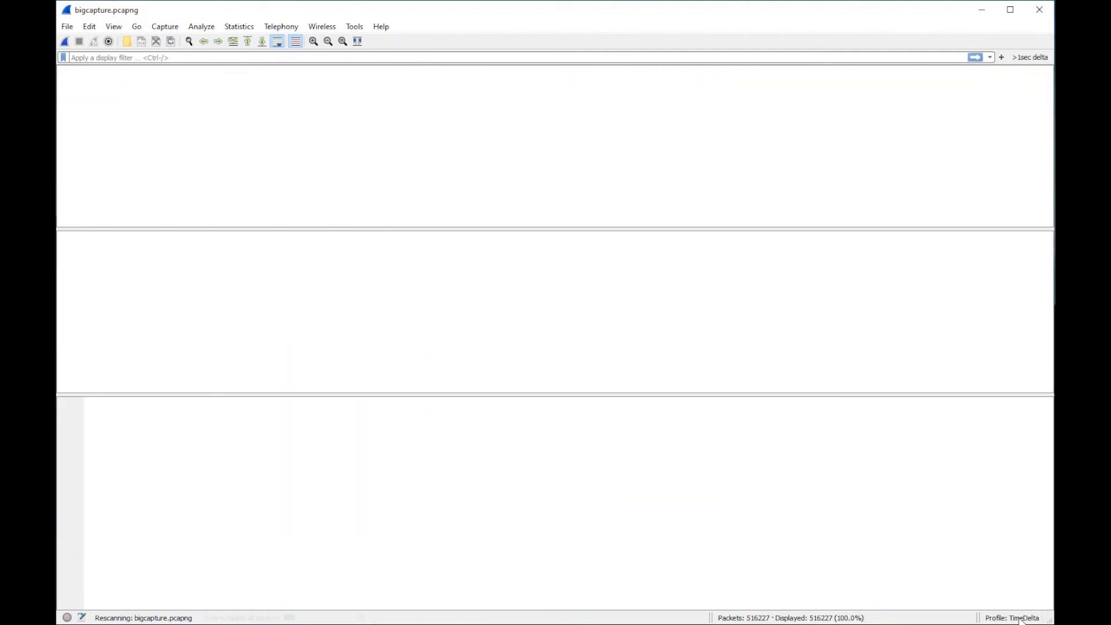
{"action": "left_click", "coordinate": [1021, 619]}
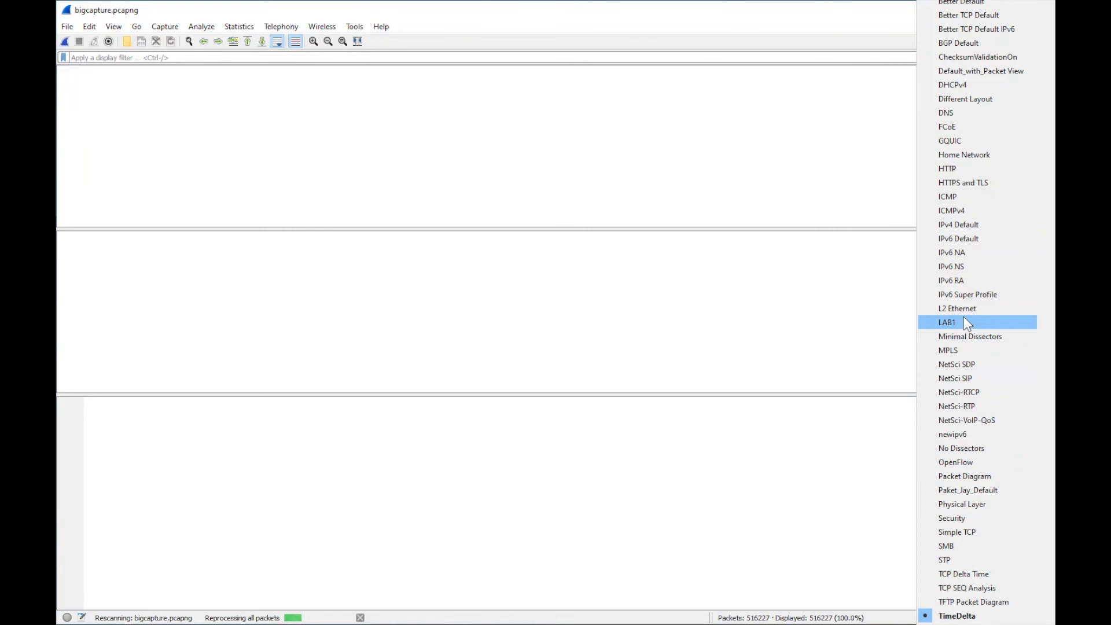
{"action": "left_click", "coordinate": [968, 336]}
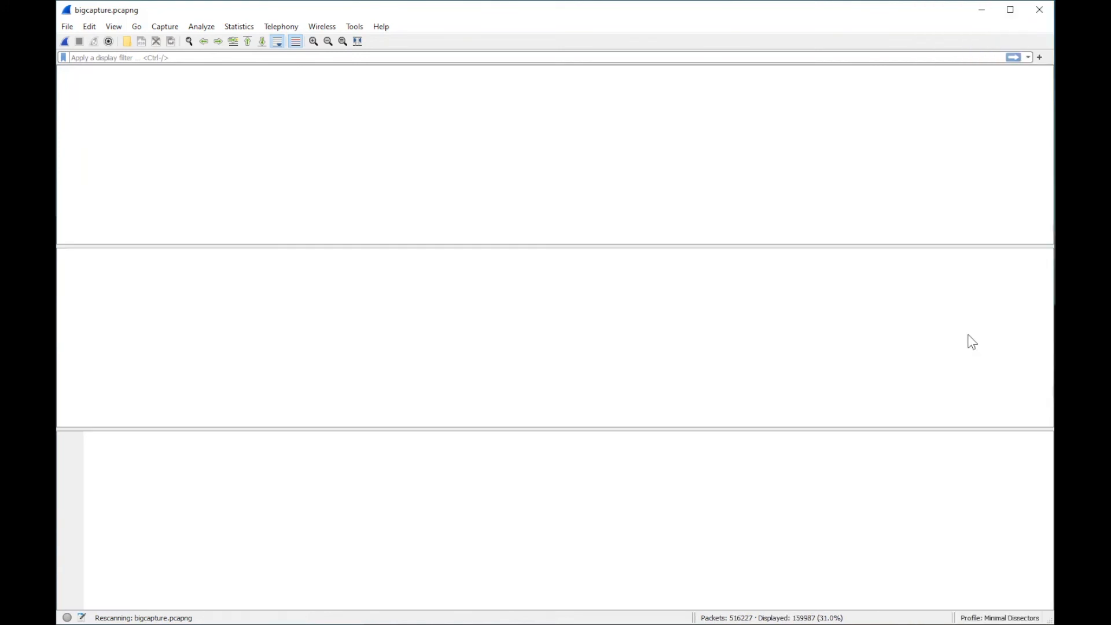